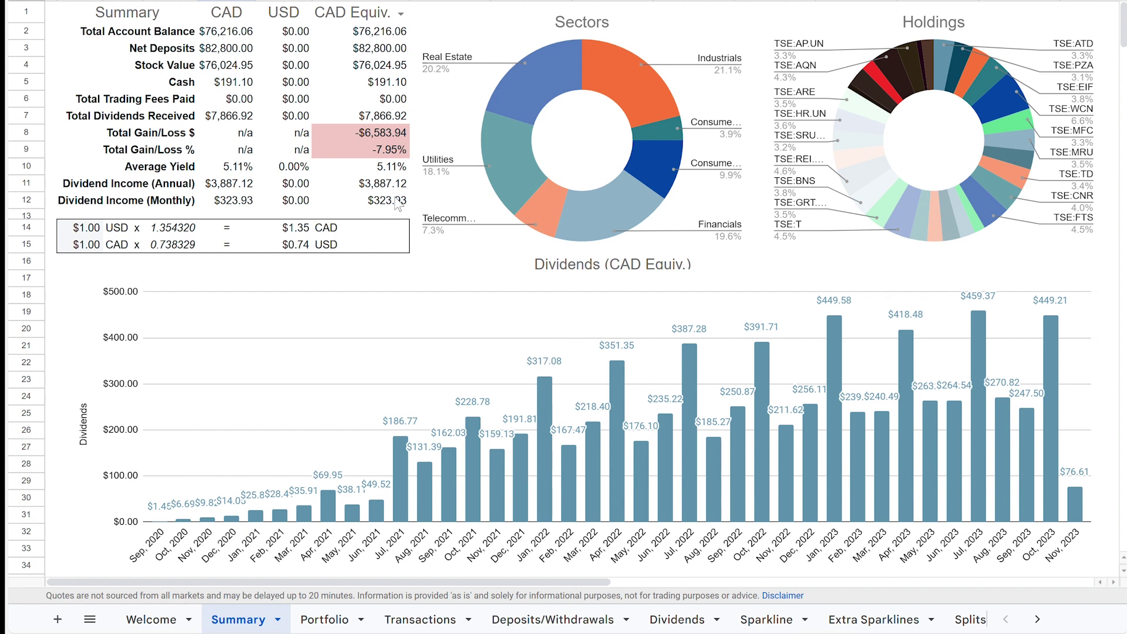
Step: Check the annual dividend income in D11, then bring up the Portfolio holdings
left_click(385, 179)
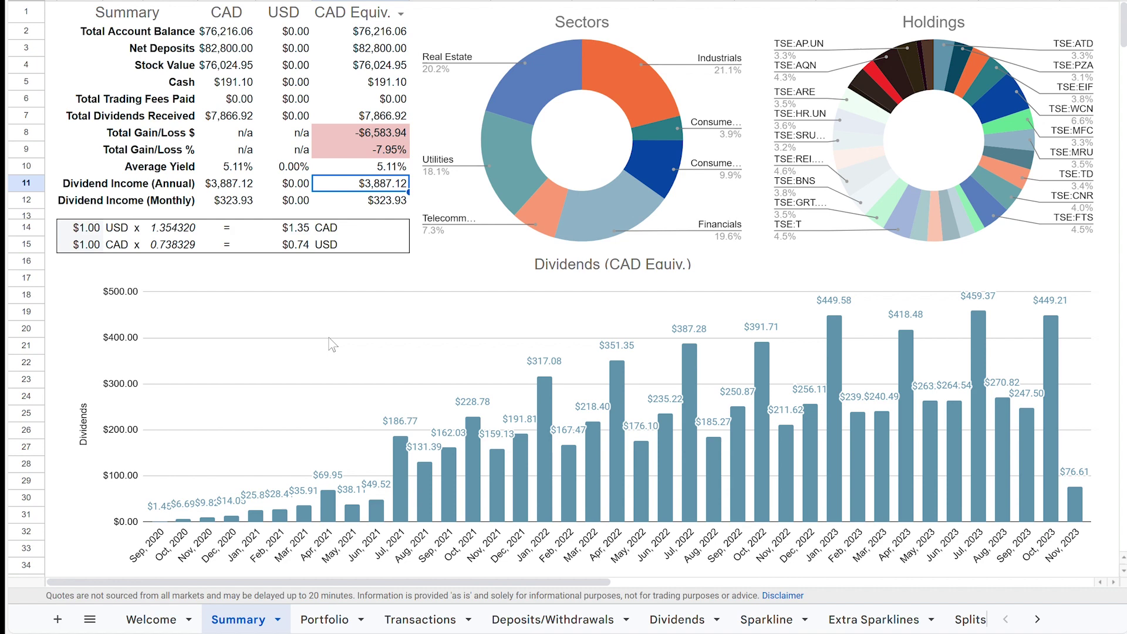
left_click(324, 622)
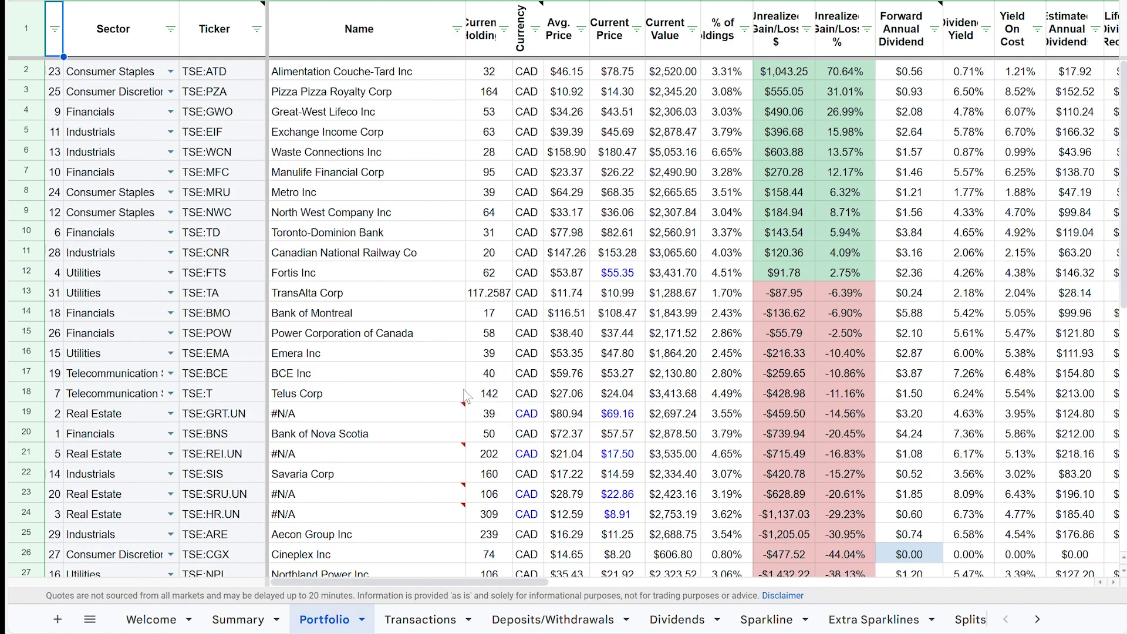
scroll(467, 397, "down", 3)
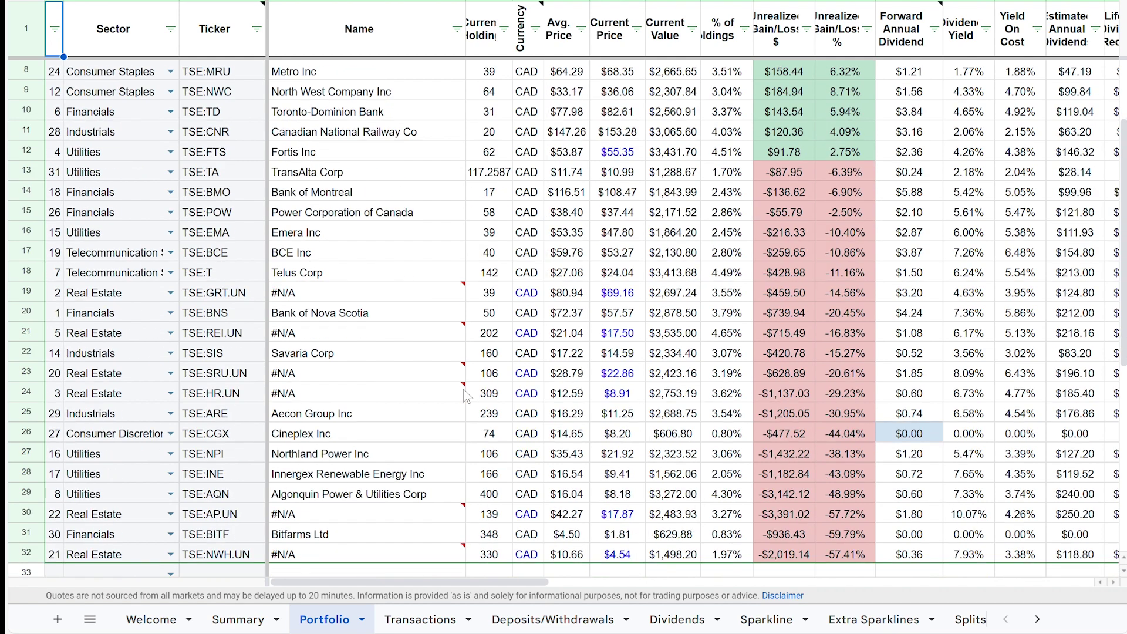
scroll(466, 397, "up", 3)
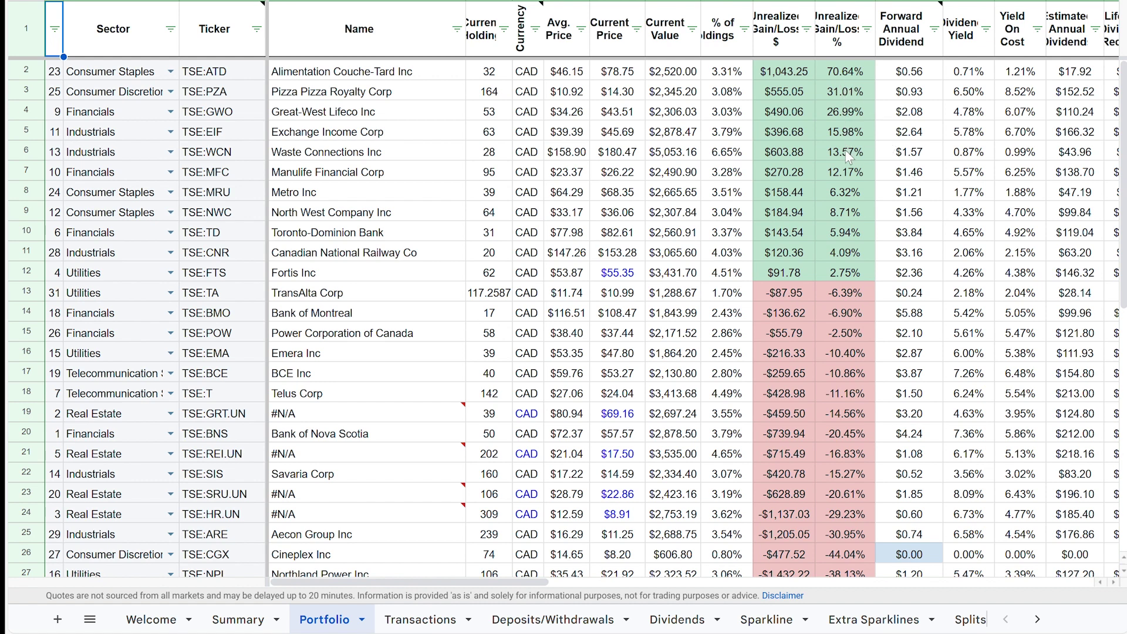
scroll(836, 276, "down", 4)
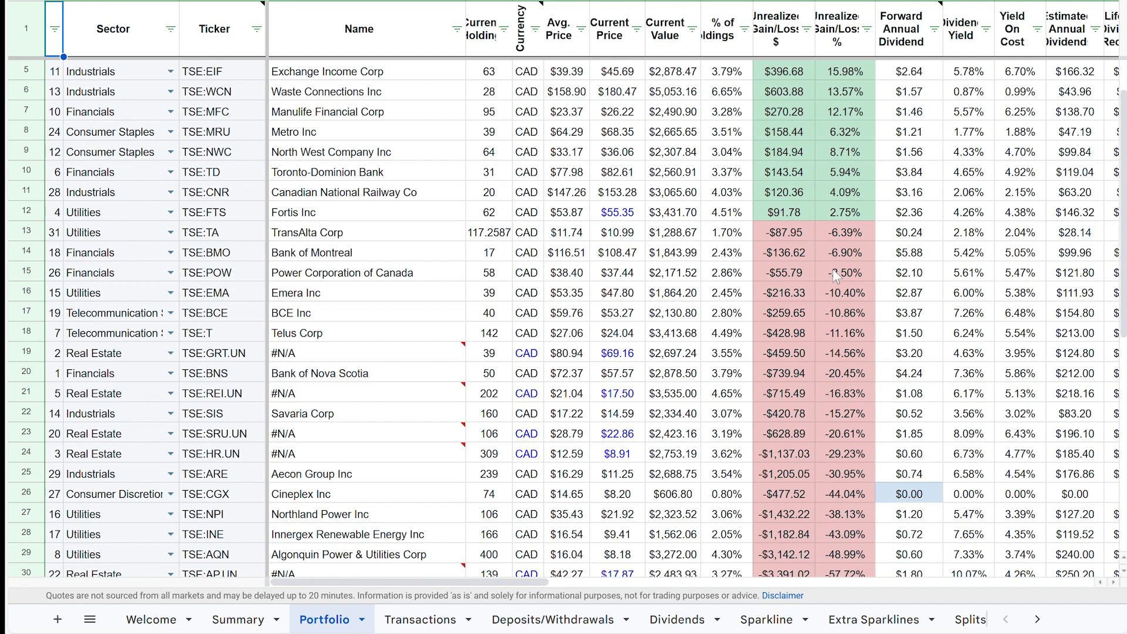
scroll(834, 272, "up", 1)
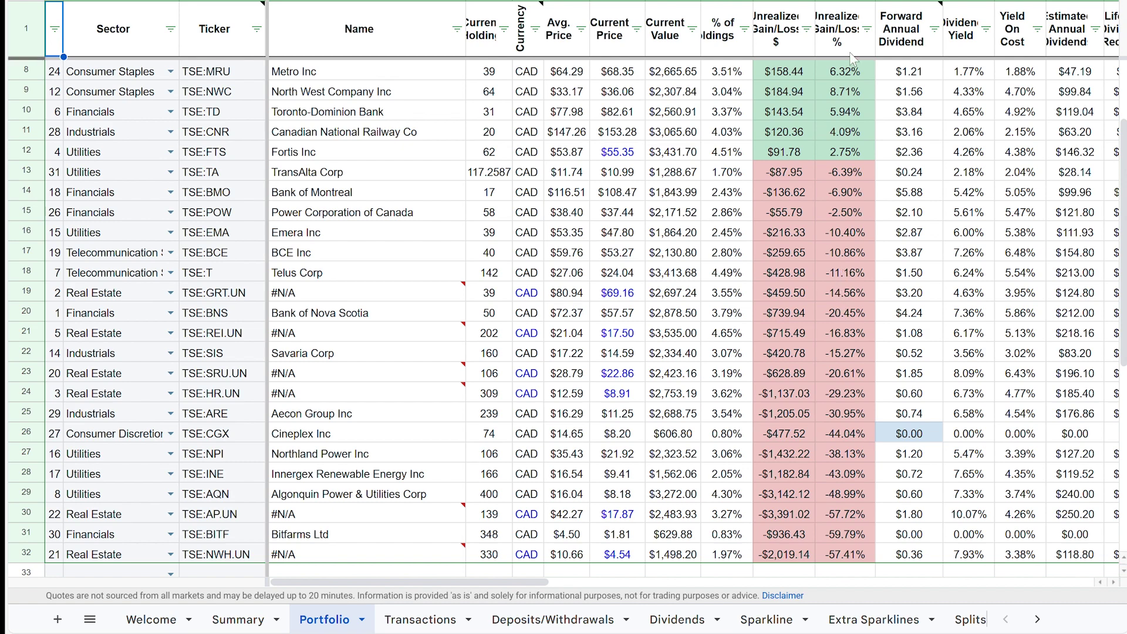
Step: Sort holdings by Unrealized Gain/Loss % from highest to lowest, Alimentation Couche-Tard's 70.64% first
left_click(868, 29)
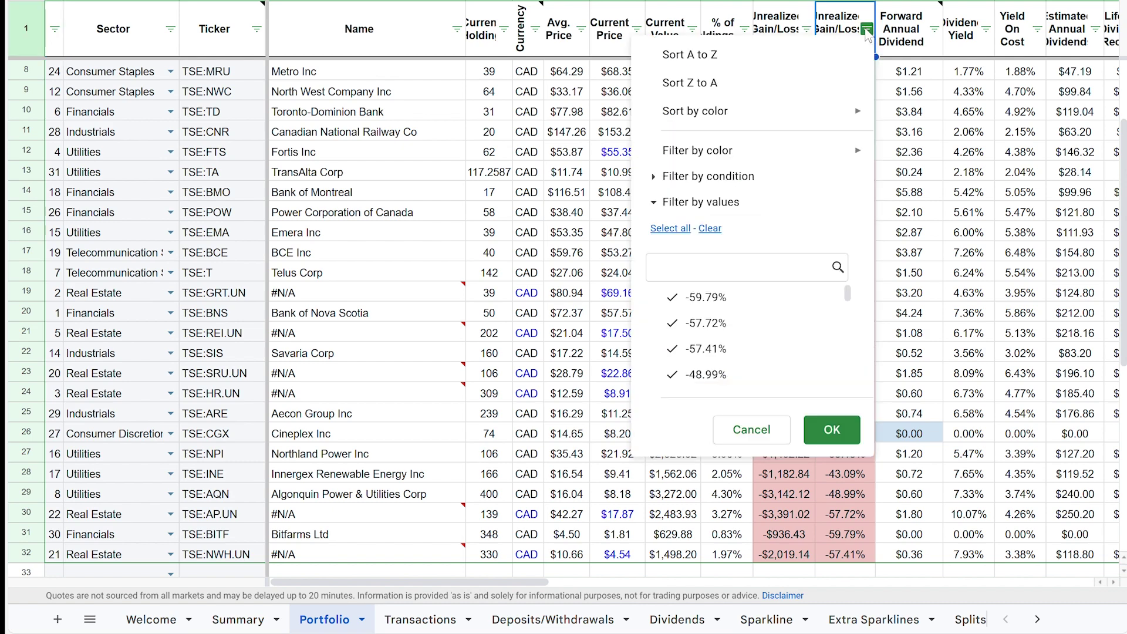
left_click(764, 93)
scroll(789, 213, "up", 2)
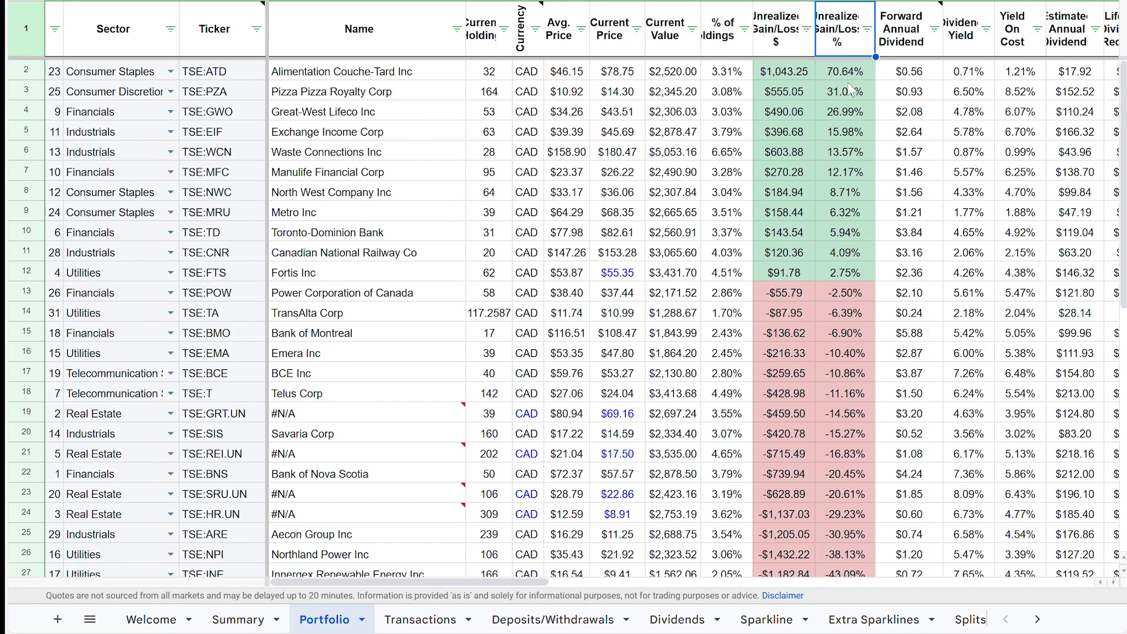
scroll(839, 270, "down", 2)
scroll(838, 270, "down", 1)
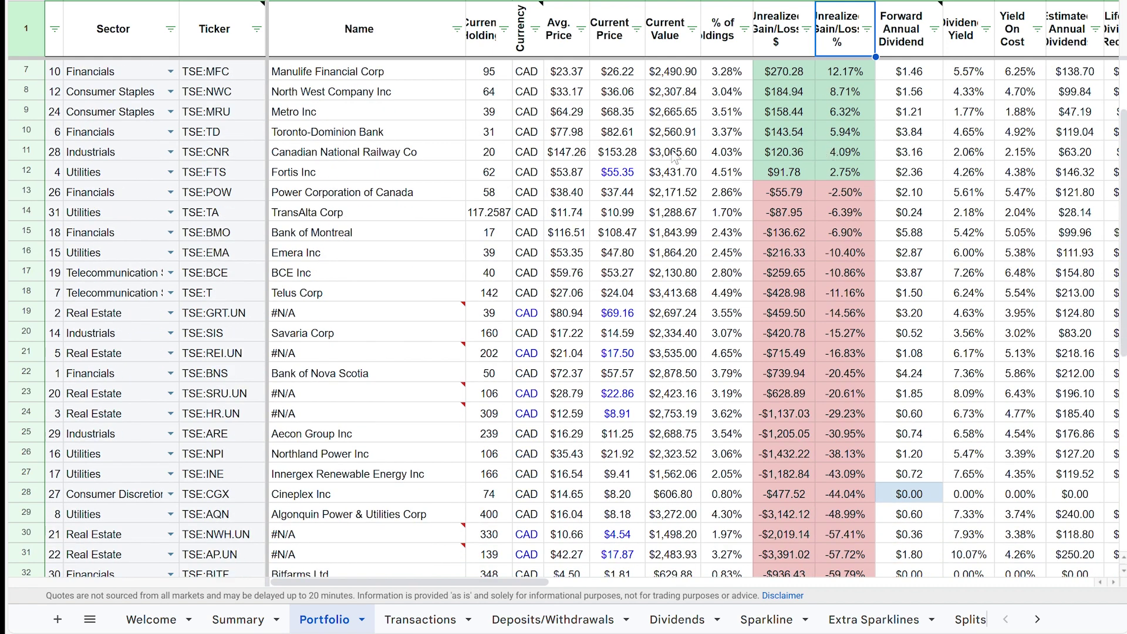
scroll(483, 276, "up", 1)
scroll(483, 276, "up", 2)
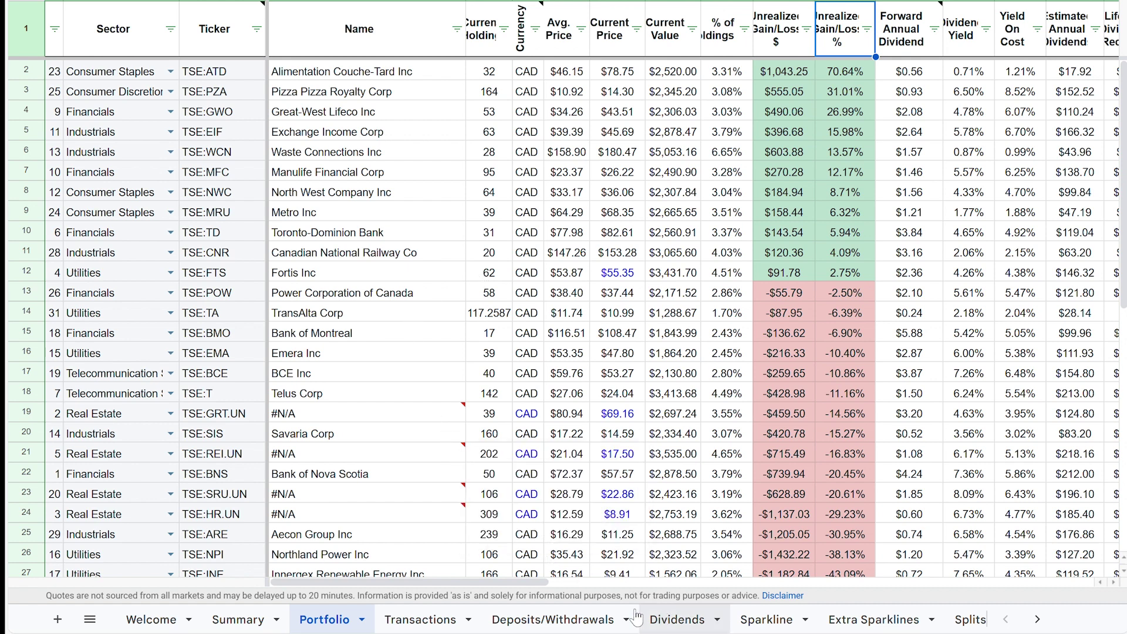
Step: Return to the Summary sheet and scroll through the November TFSA dividend payouts
left_click(238, 619)
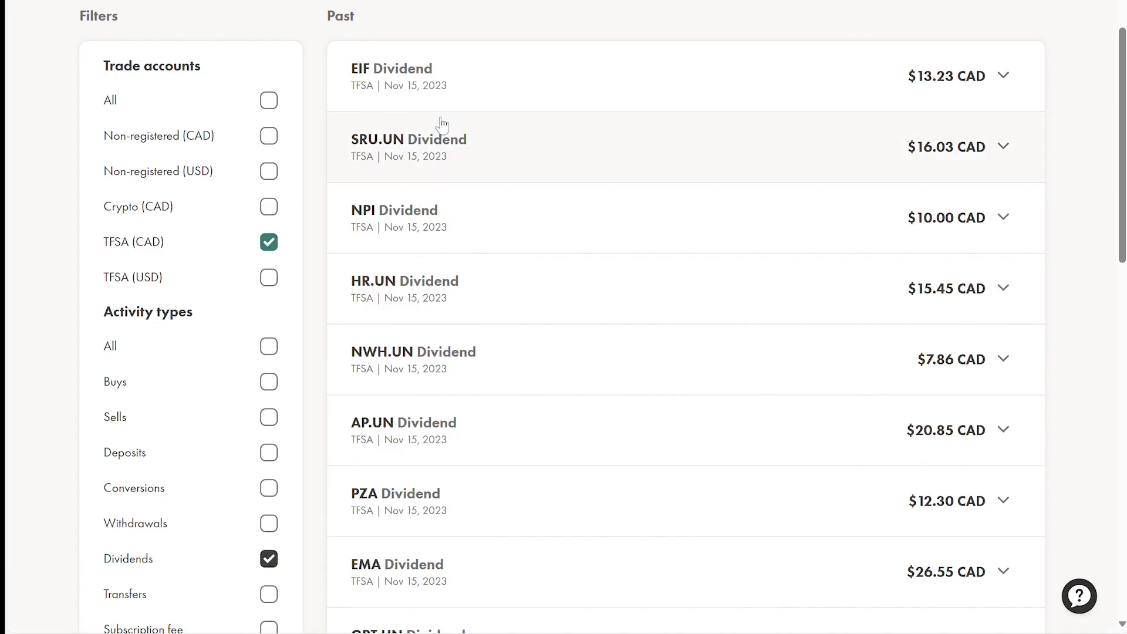
scroll(374, 177, "up", 2)
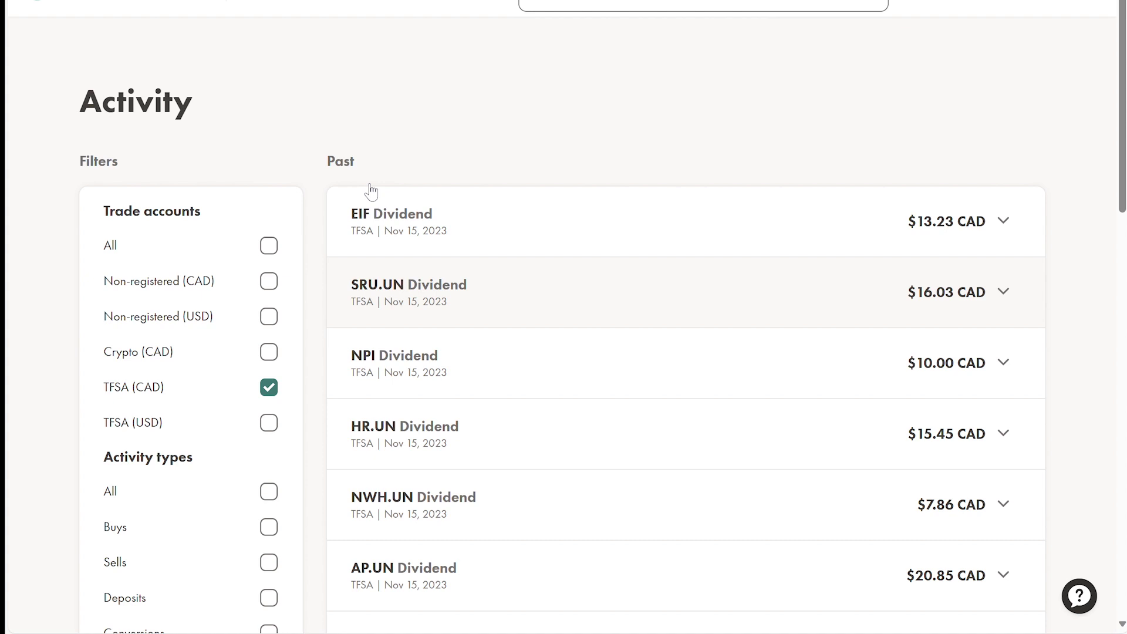
scroll(287, 276, "down", 2)
scroll(278, 278, "down", 1)
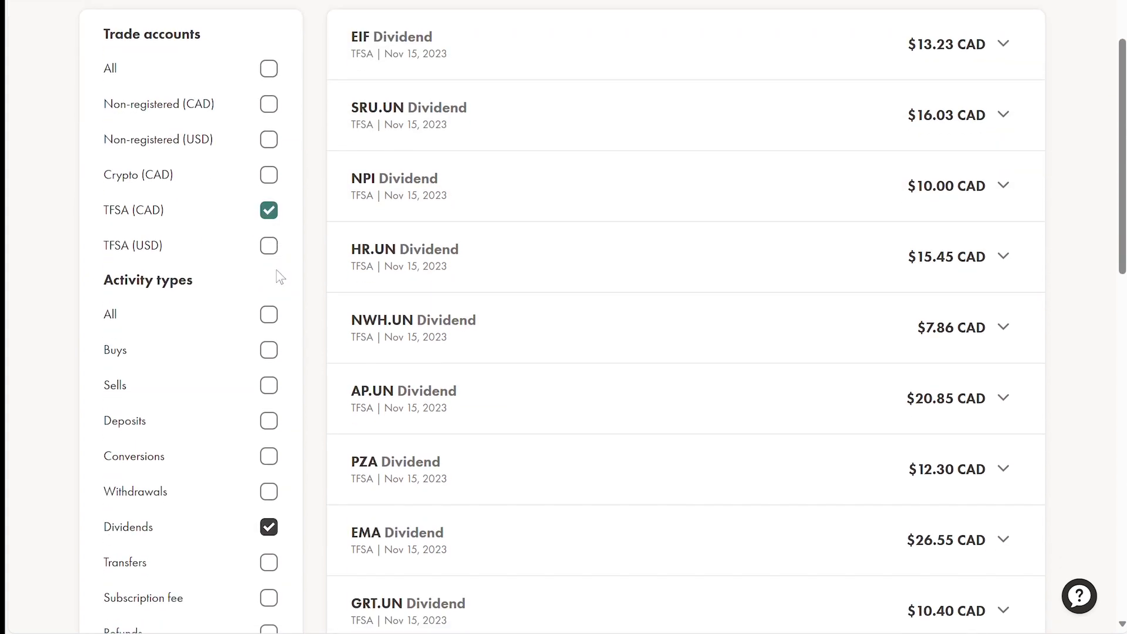
scroll(410, 214, "up", 1)
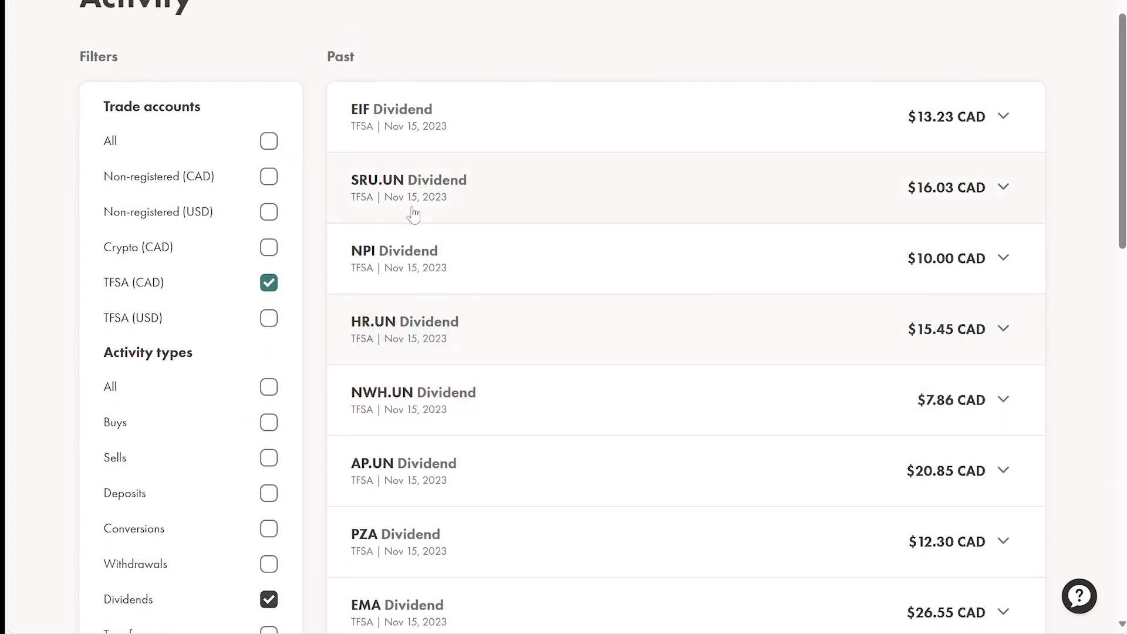
scroll(410, 276, "down", 2)
scroll(413, 280, "down", 1)
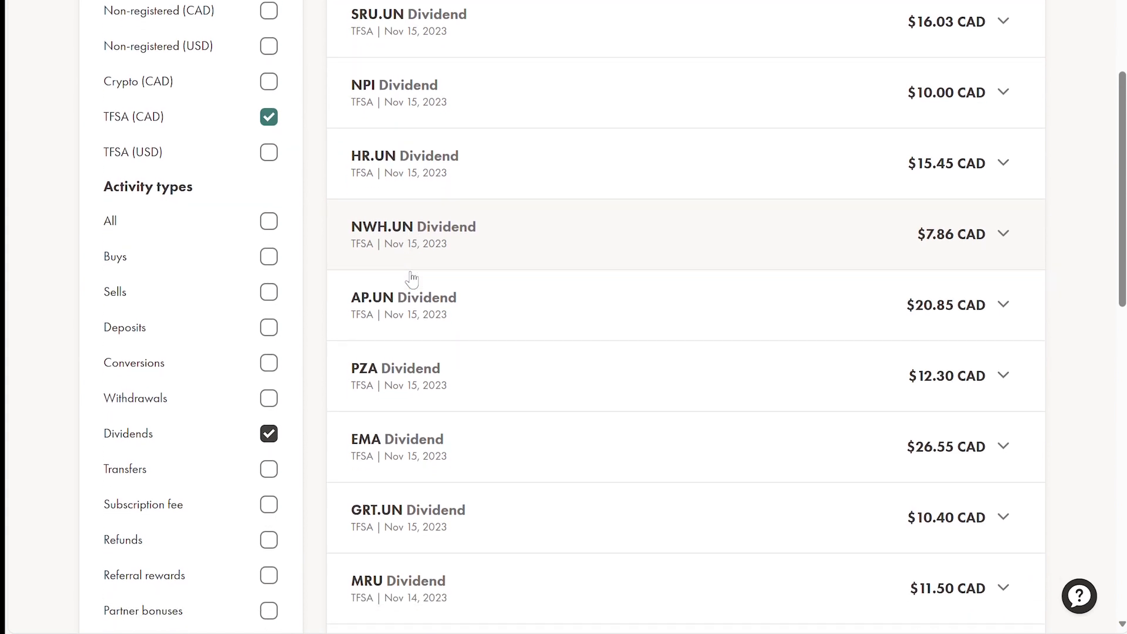
scroll(413, 277, "up", 2)
scroll(416, 285, "down", 1)
scroll(411, 279, "up", 1)
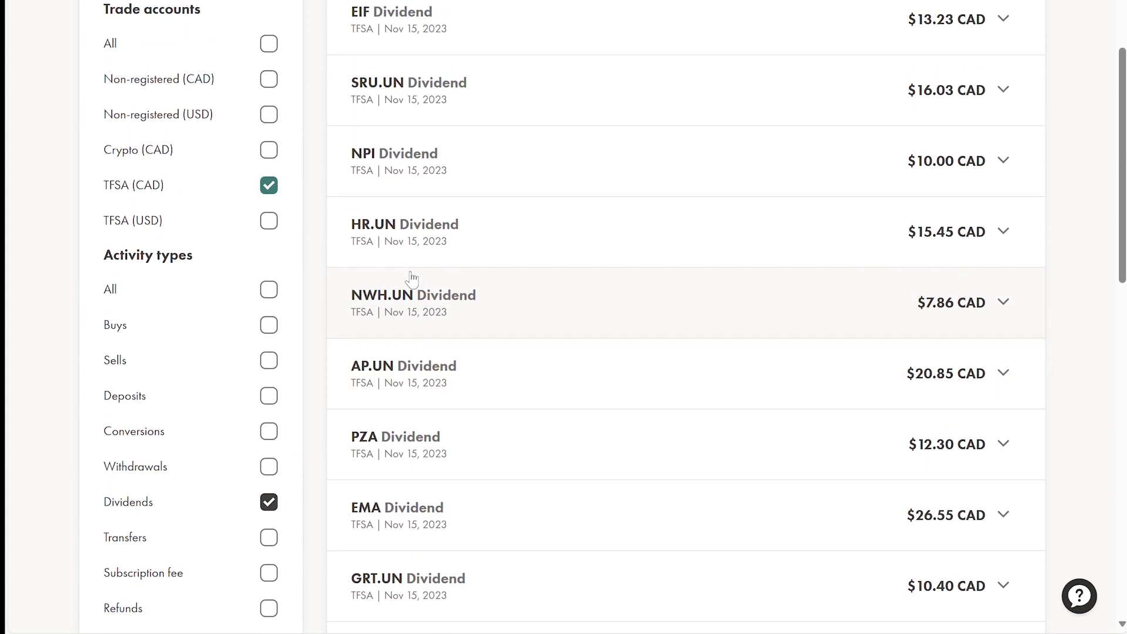
Step: Expand and collapse the NWH.UN and HR.UN dividend entries to check their amounts
left_click(959, 310)
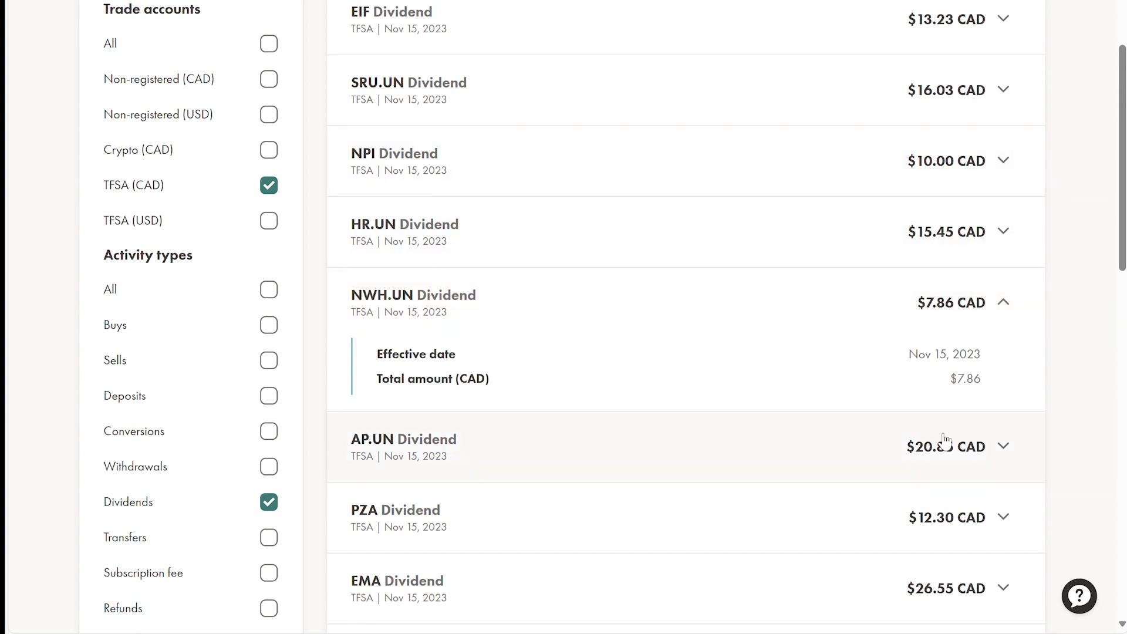
scroll(964, 234, "up", 1)
scroll(960, 238, "down", 2)
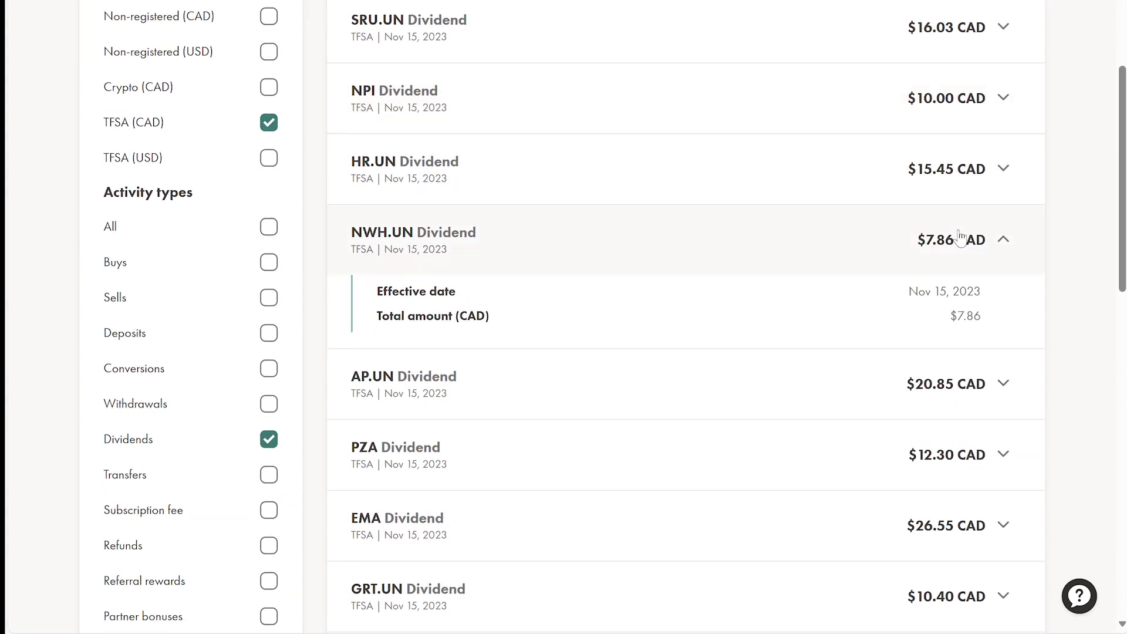
left_click(974, 235)
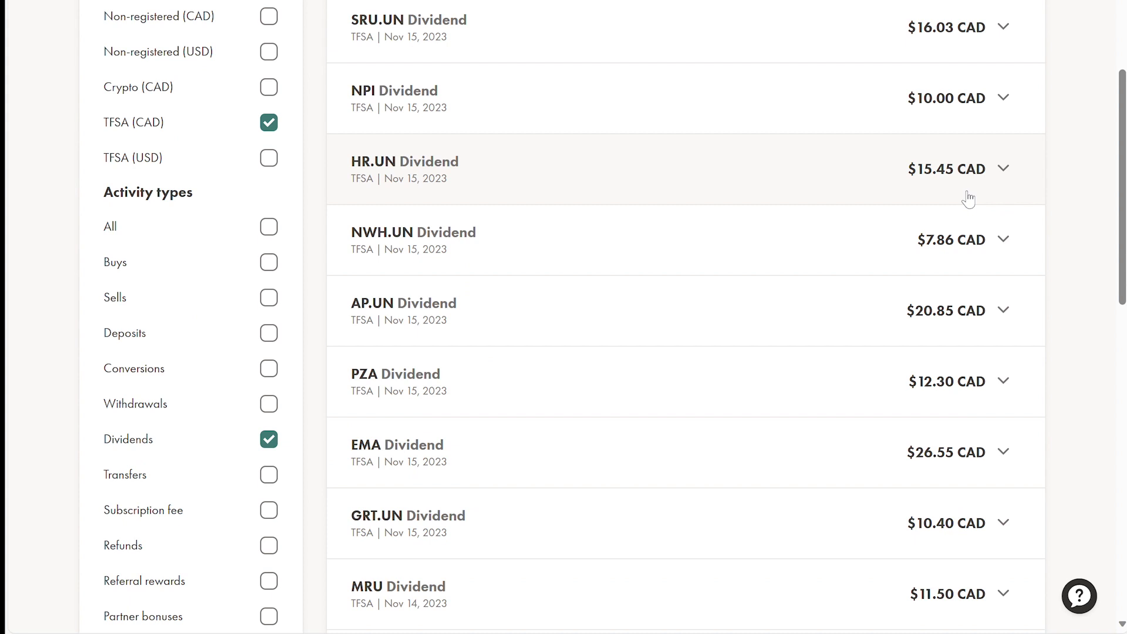
left_click(968, 197)
left_click(970, 179)
scroll(952, 105, "up", 1)
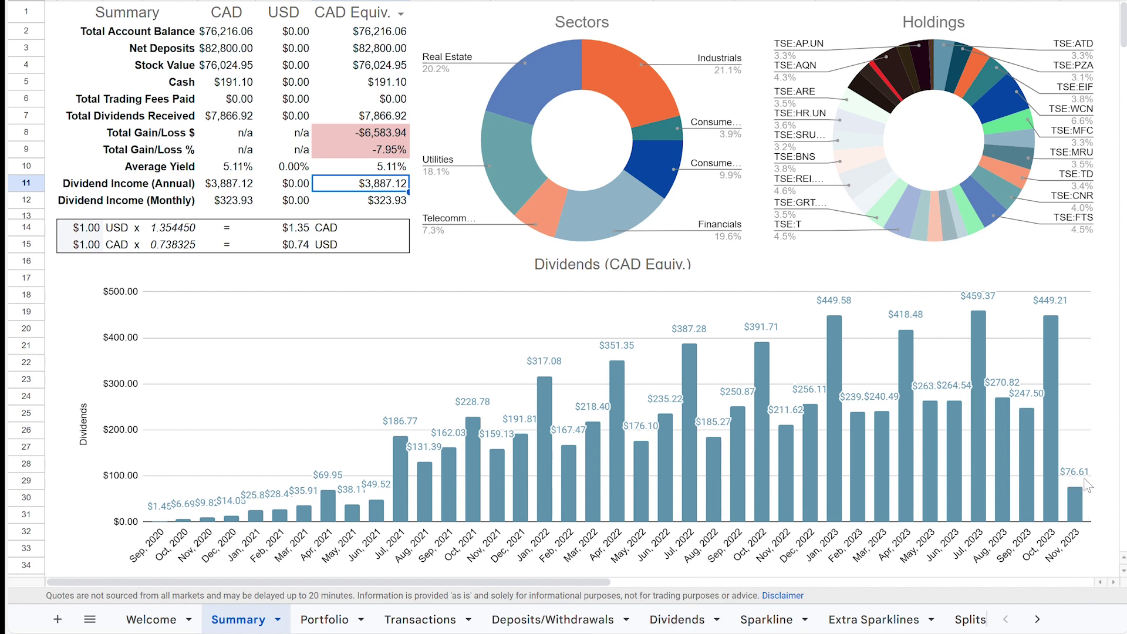
Step: Go to the Dividends sheet and scroll down to the first empty row
left_click(682, 624)
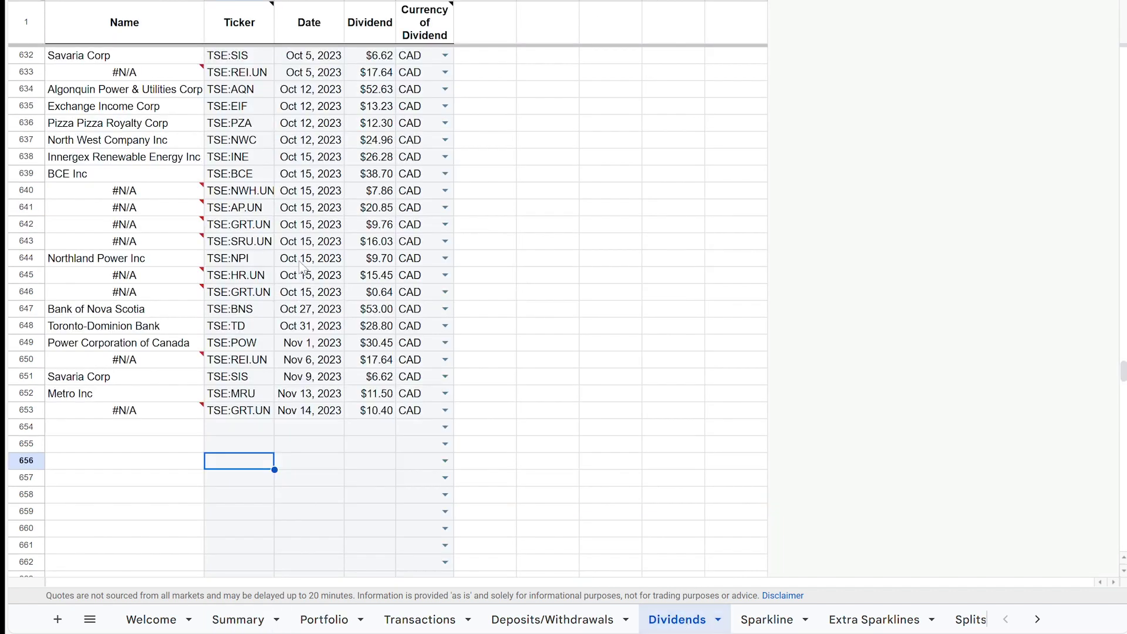
scroll(302, 267, "up", 3)
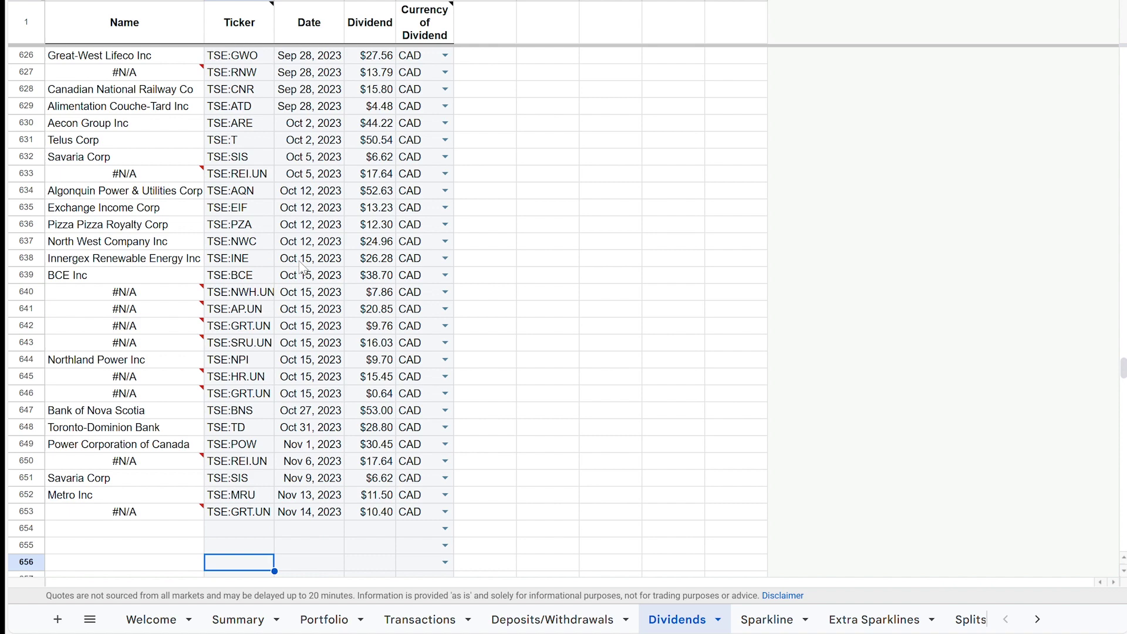
scroll(302, 267, "down", 2)
scroll(302, 268, "down", 4)
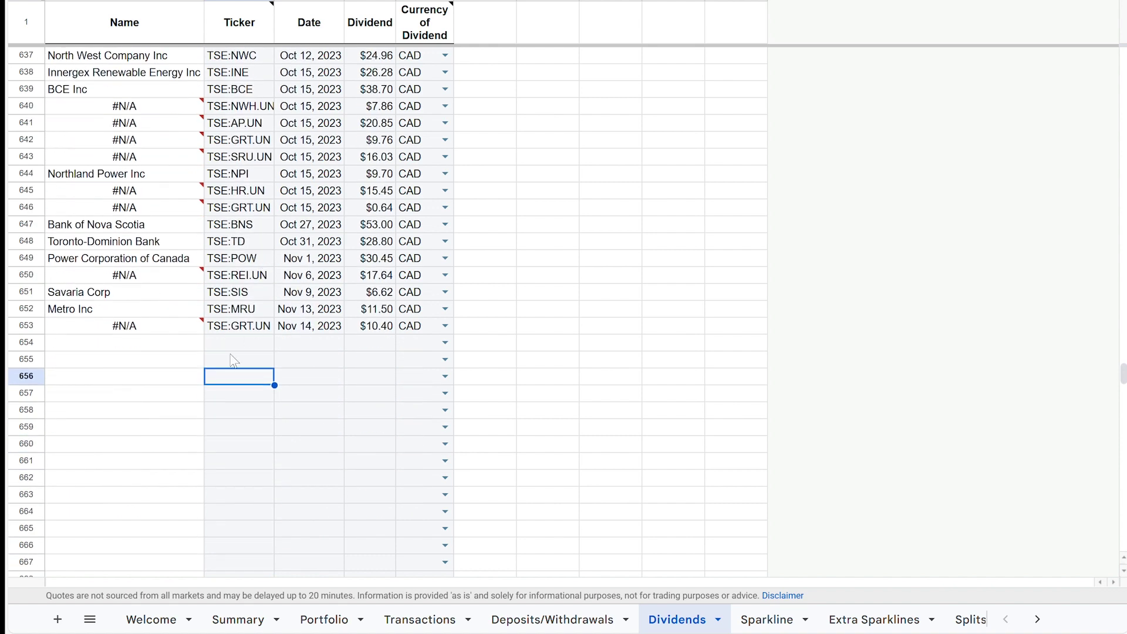
scroll(235, 356, "down", 1)
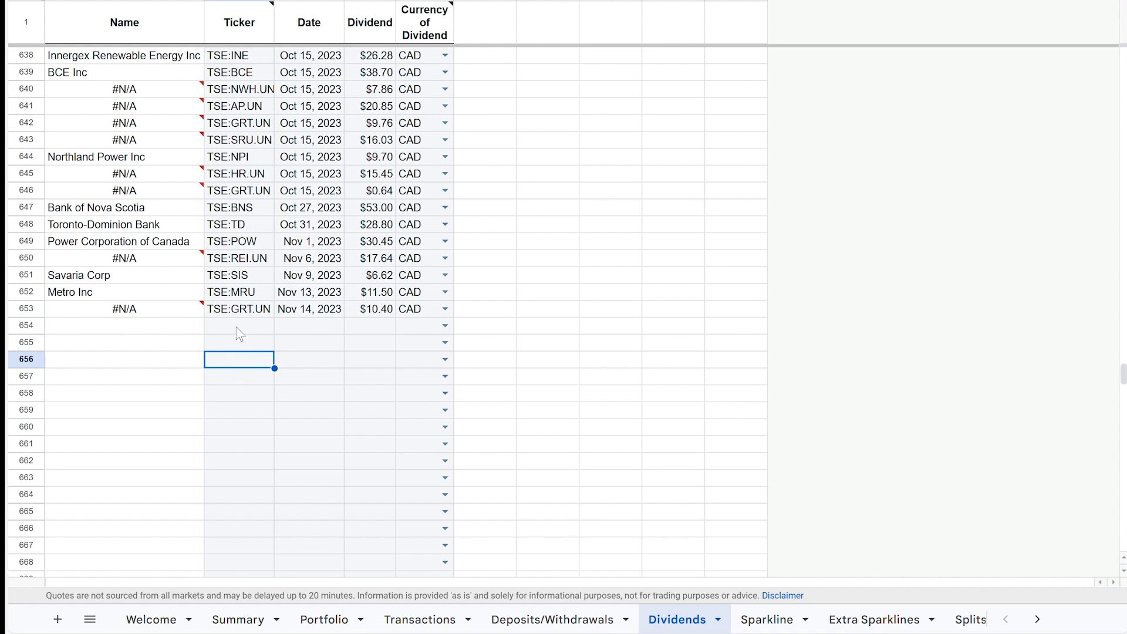
Step: Paste the November dividend rows from row 654, ending with Exchange Income Corp's $13.23
left_click(240, 326)
type("TSE:EMA\tNov 15, 2023\t$26.55\tCAD TSE:PZA\tNov 15, 2023\t$12.30\tCAD TSE:AP.UN\tNov 15, 2023\t$20.85\tCAD TSE:NWH.UN\tNov 15, 2023\t$7.86\tCAD TSE:HR.UN\tNov 15, 2023\t$15.45\tCAD TSE:NPI\tNov 15, 2023\t$10.00\tCAD TSE:SRU.UN\tNov 15, 2023\t$16.03\tCAD TSE:EIF\tNov 15, 2023\t$13.23\tCAD")
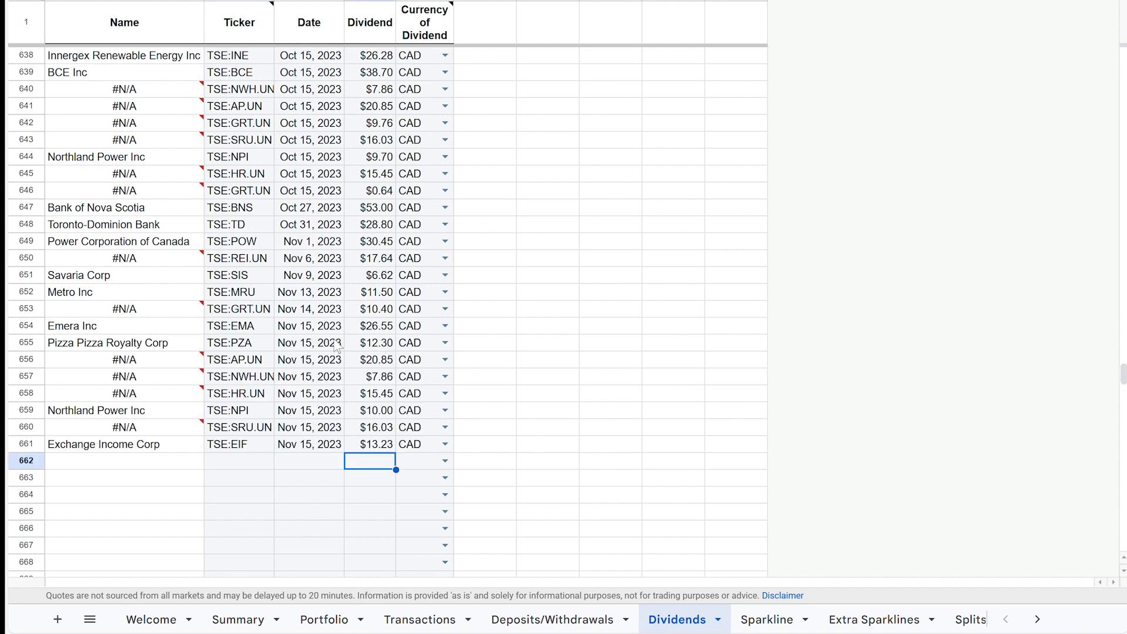
left_click(235, 428)
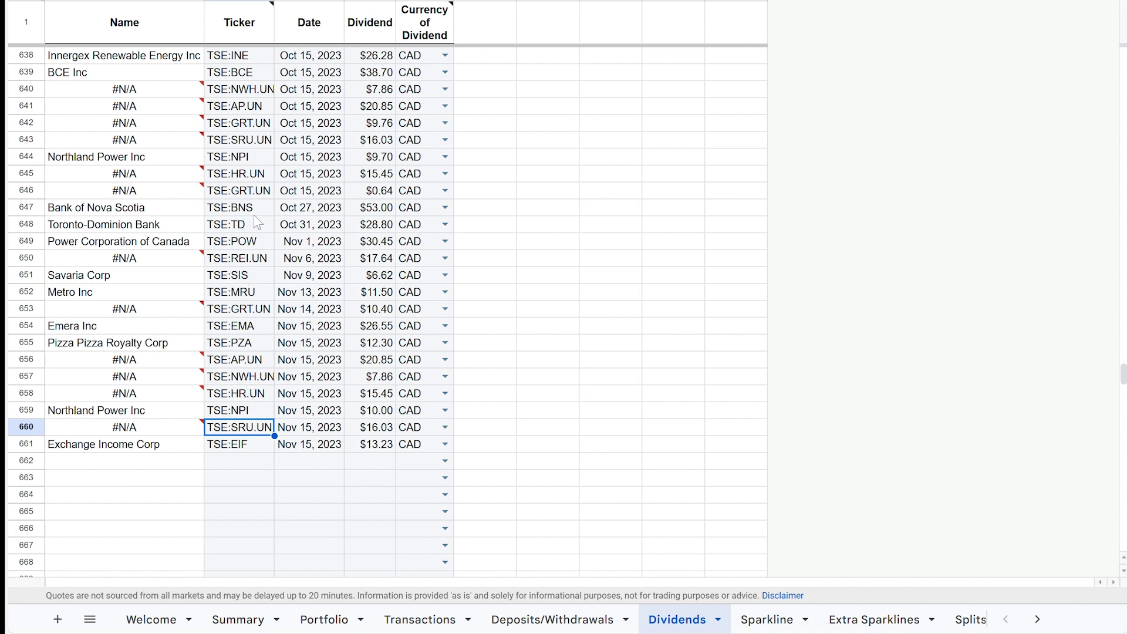
mouse_move(136, 359)
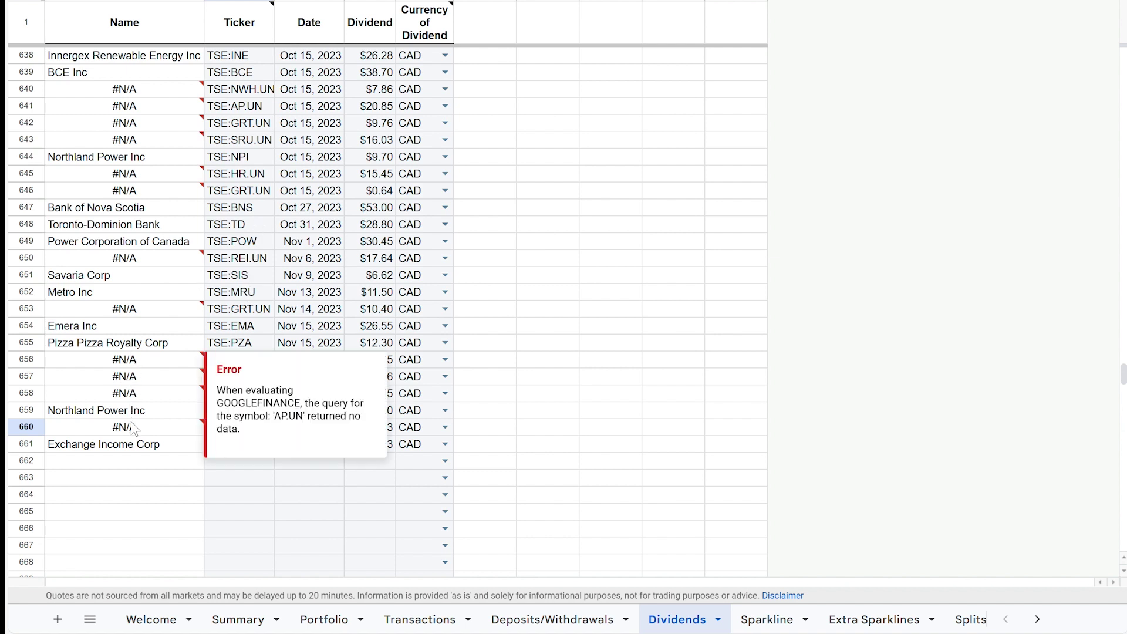
mouse_move(144, 397)
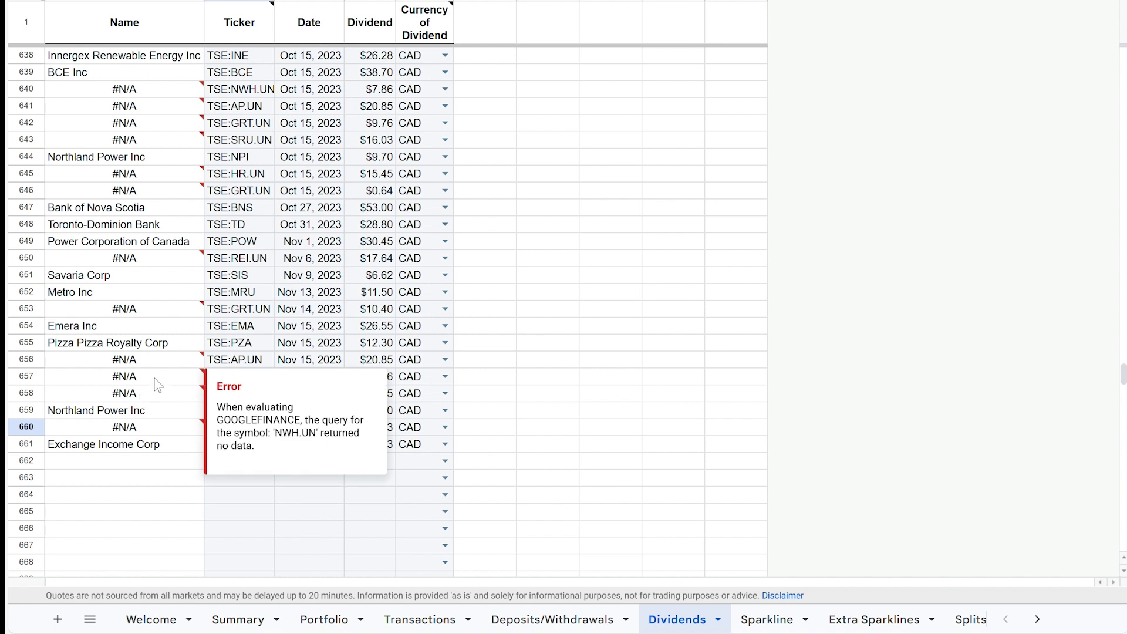
mouse_move(182, 365)
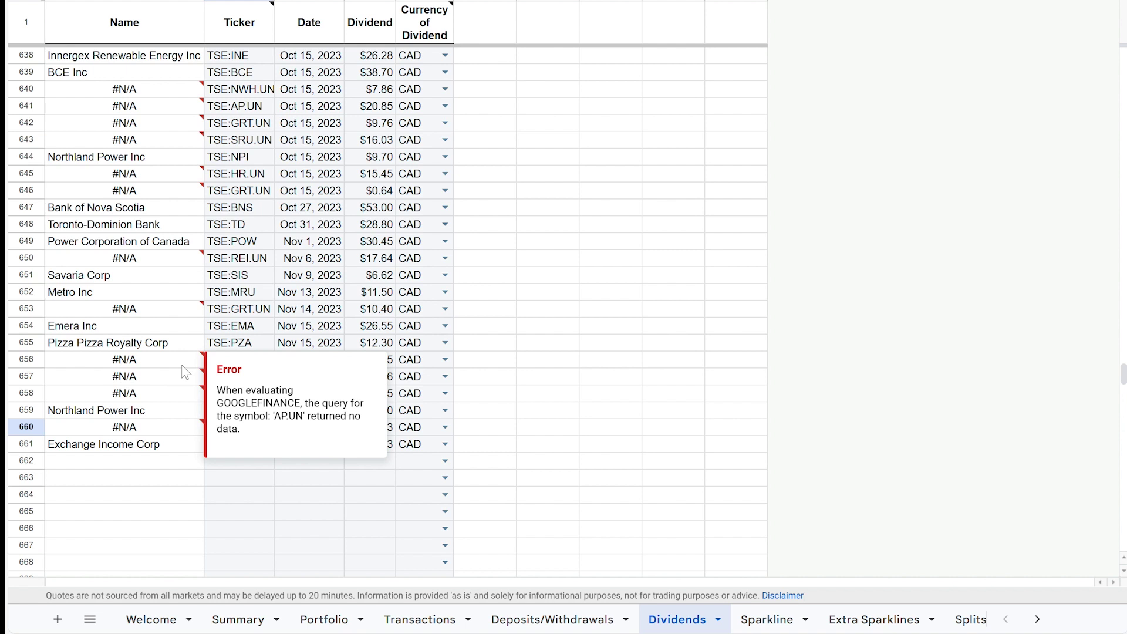
left_click(272, 327)
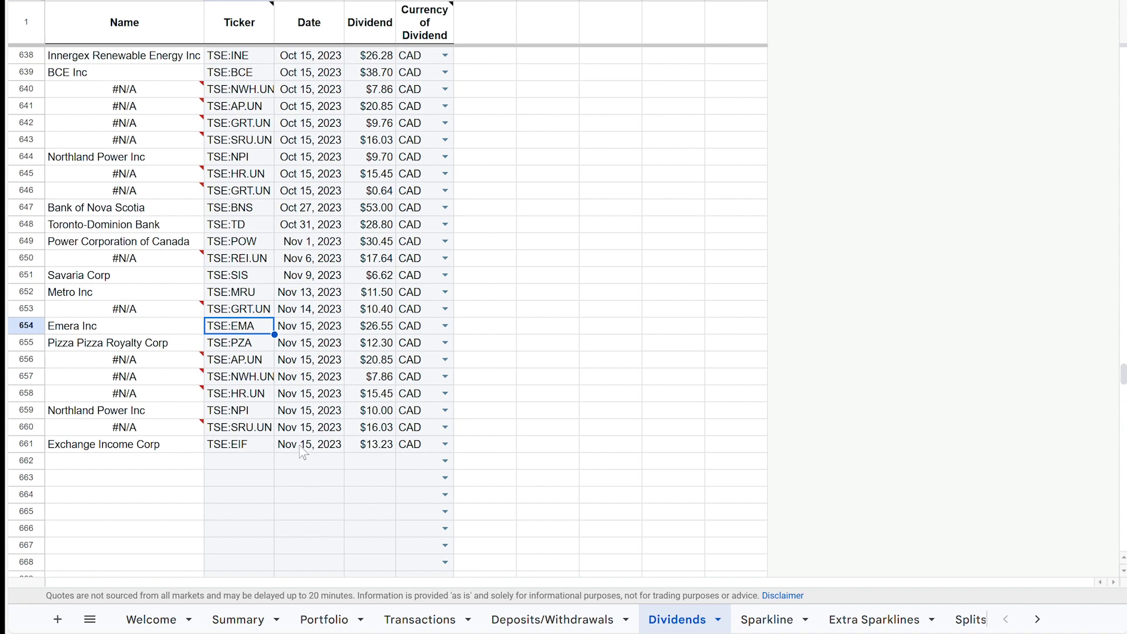
Step: Show the Summary sheet to review the $3,887.12 annual dividend income
left_click(238, 621)
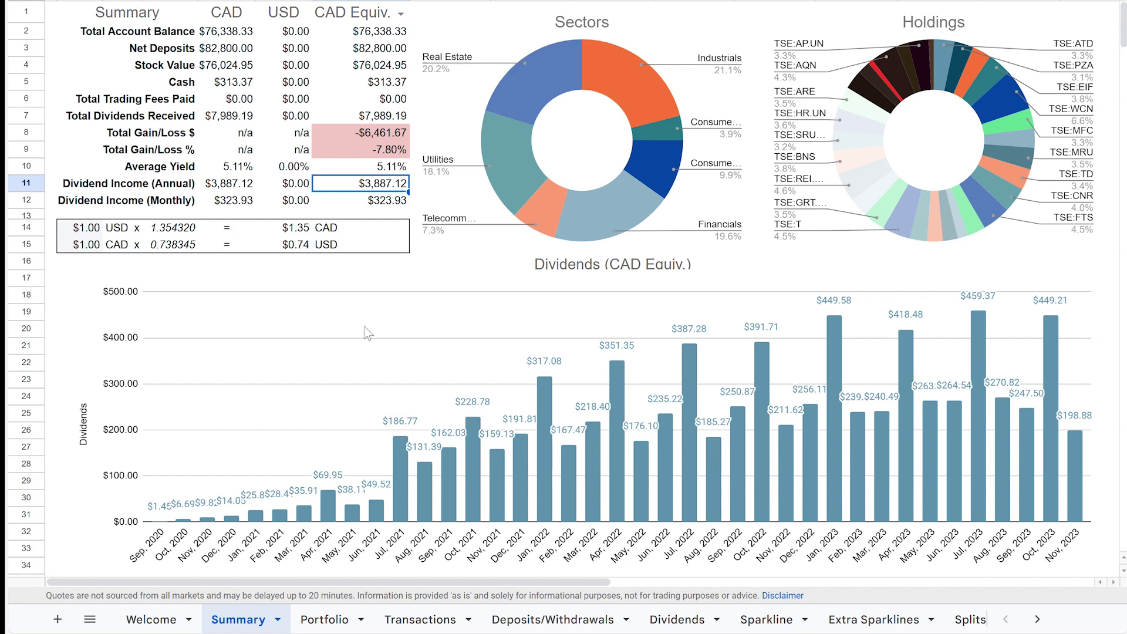
left_click(318, 618)
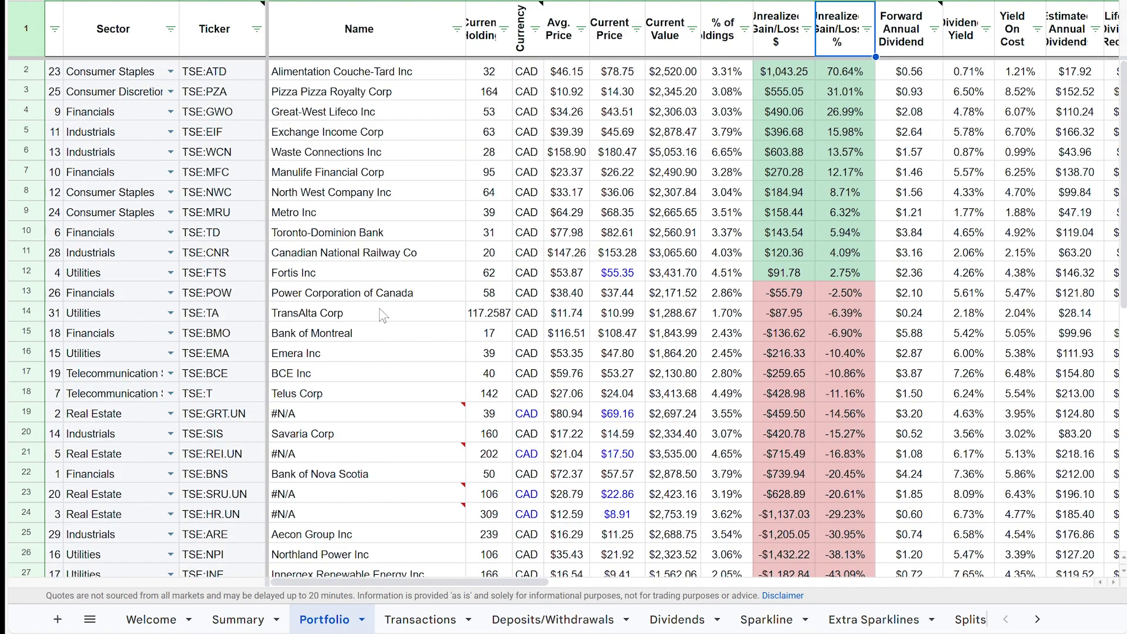
scroll(365, 365, "down", 1)
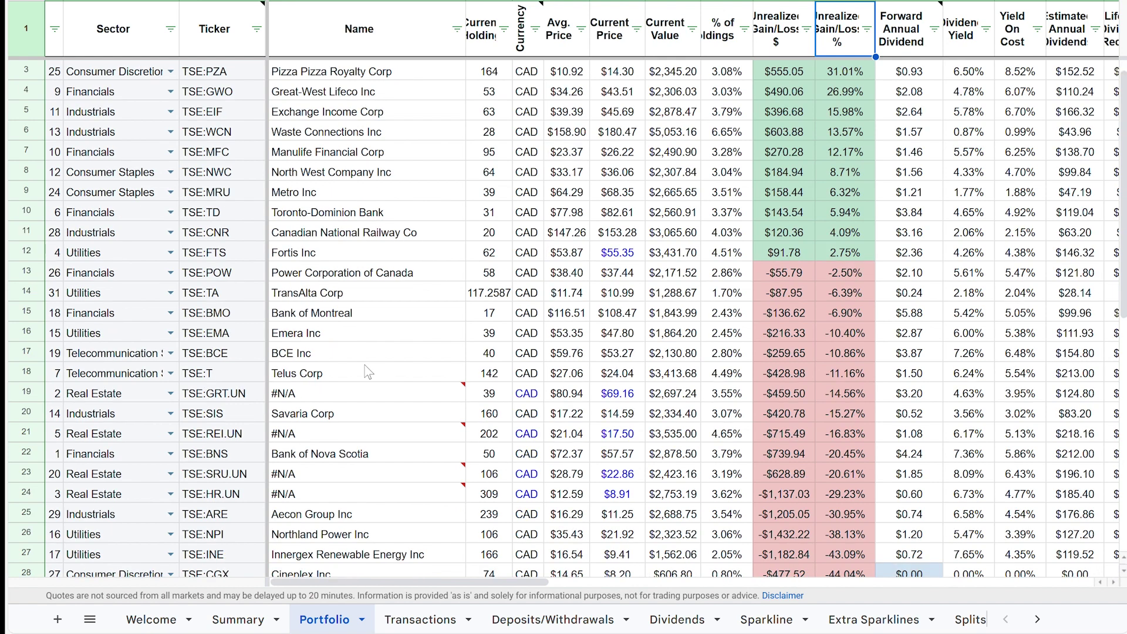
scroll(368, 371, "down", 1)
scroll(368, 372, "down", 1)
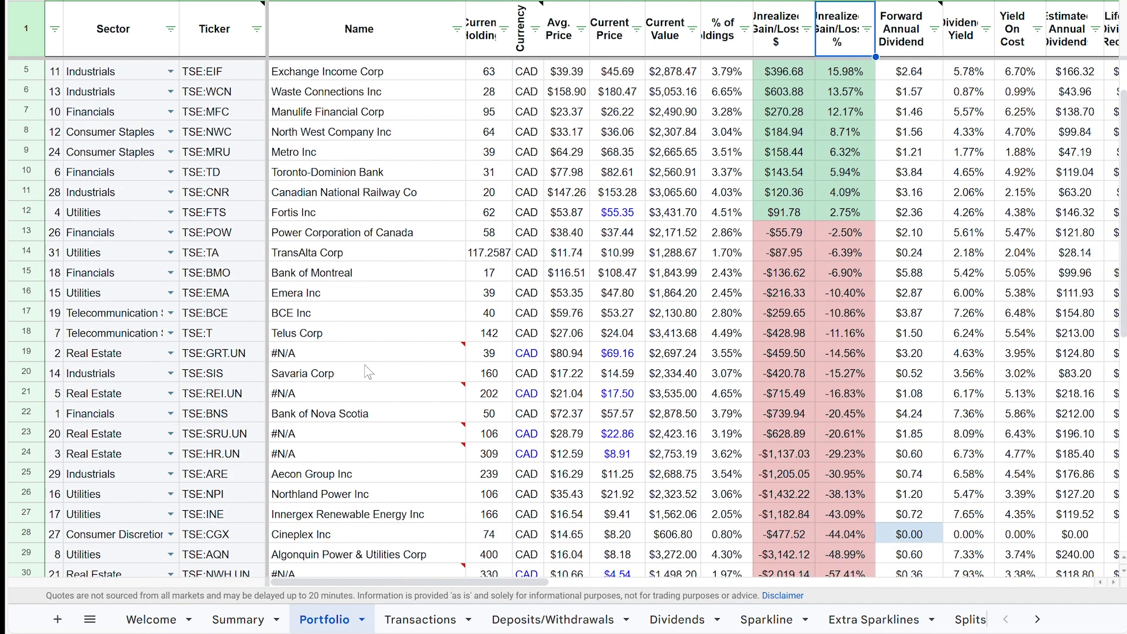
scroll(368, 371, "up", 2)
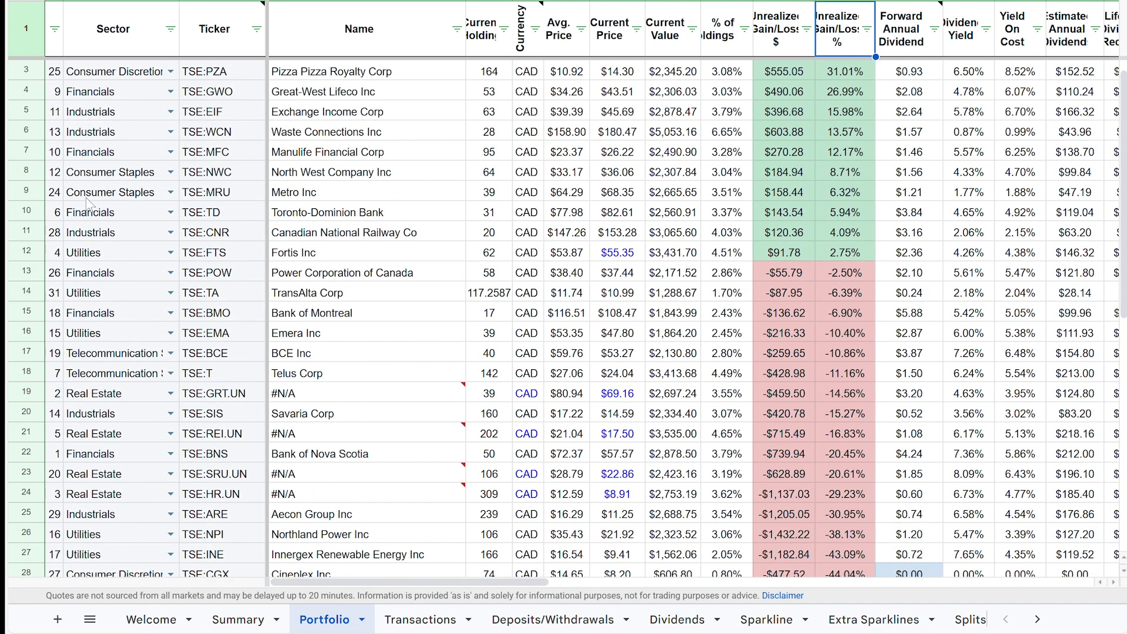
left_click(27, 192)
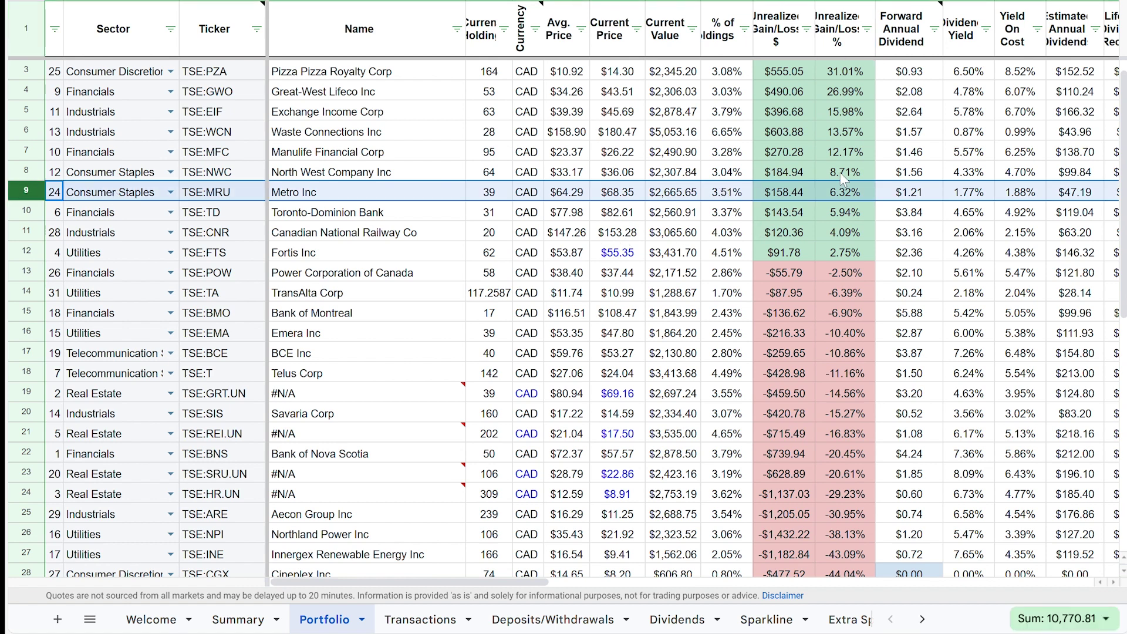
scroll(840, 174, "up", 1)
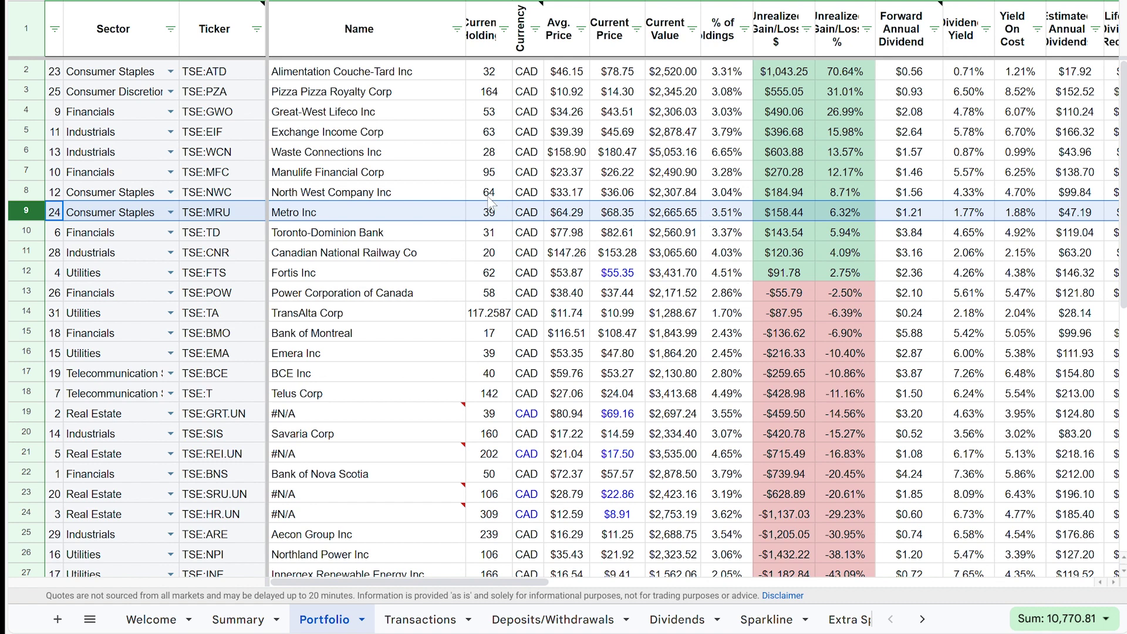
Step: Show the Metro Inc sparkline over 1 Year, then switch it back to Max
left_click(763, 620)
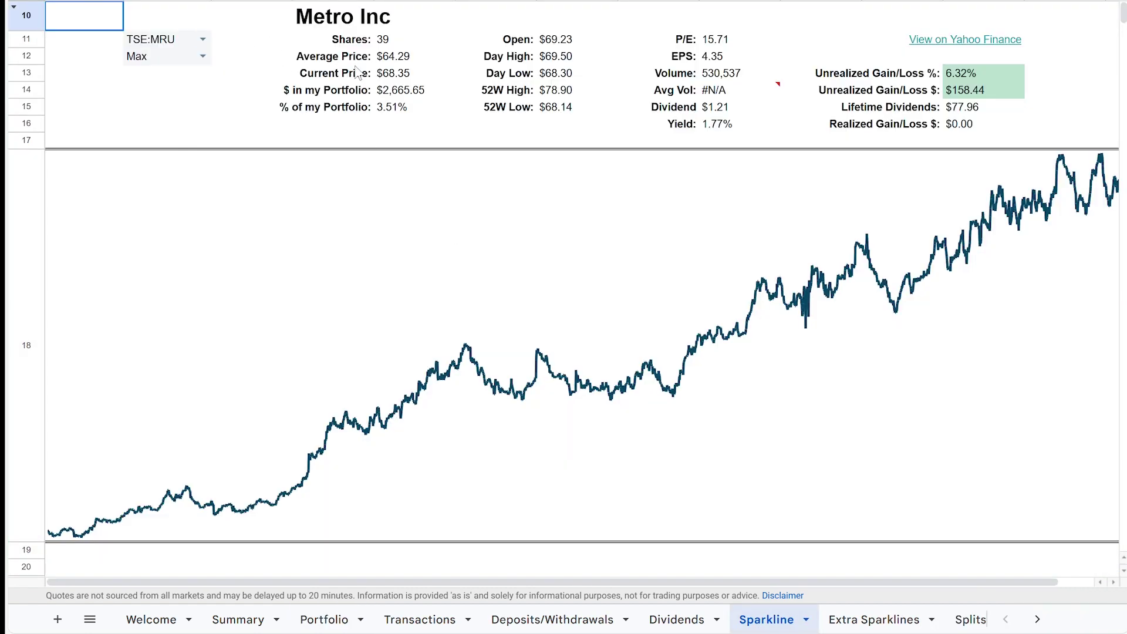
left_click(203, 57)
left_click(160, 149)
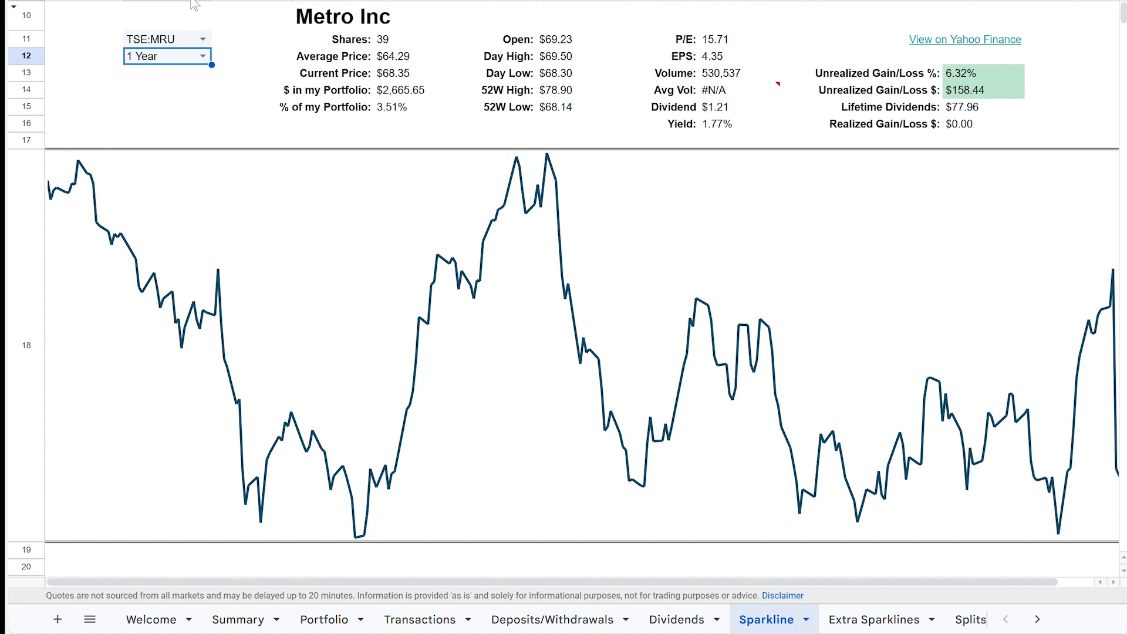
left_click(202, 57)
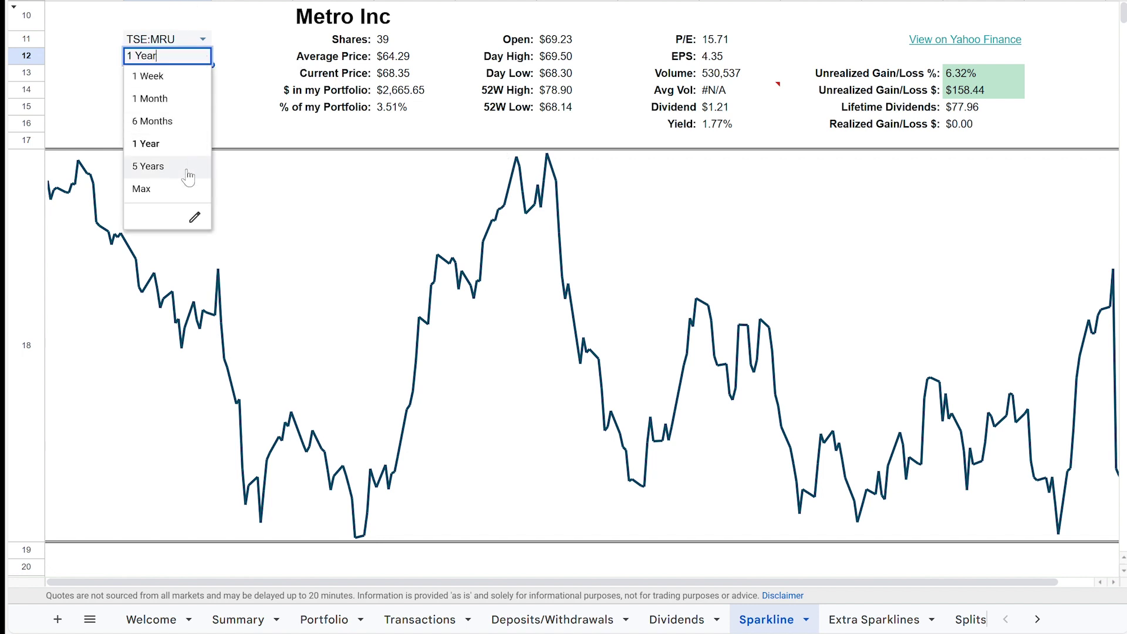
left_click(168, 188)
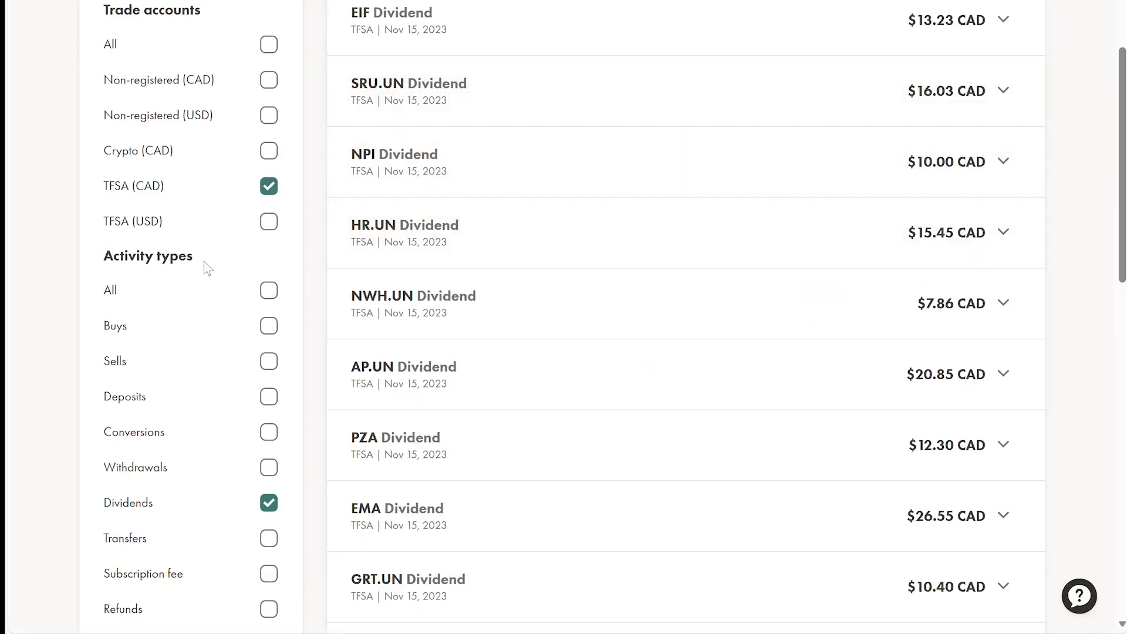
Step: Filter TFSA activity to Buys only and expand the Nov 28, 2023 MRU market buy ($276.00)
left_click(269, 291)
left_click(269, 292)
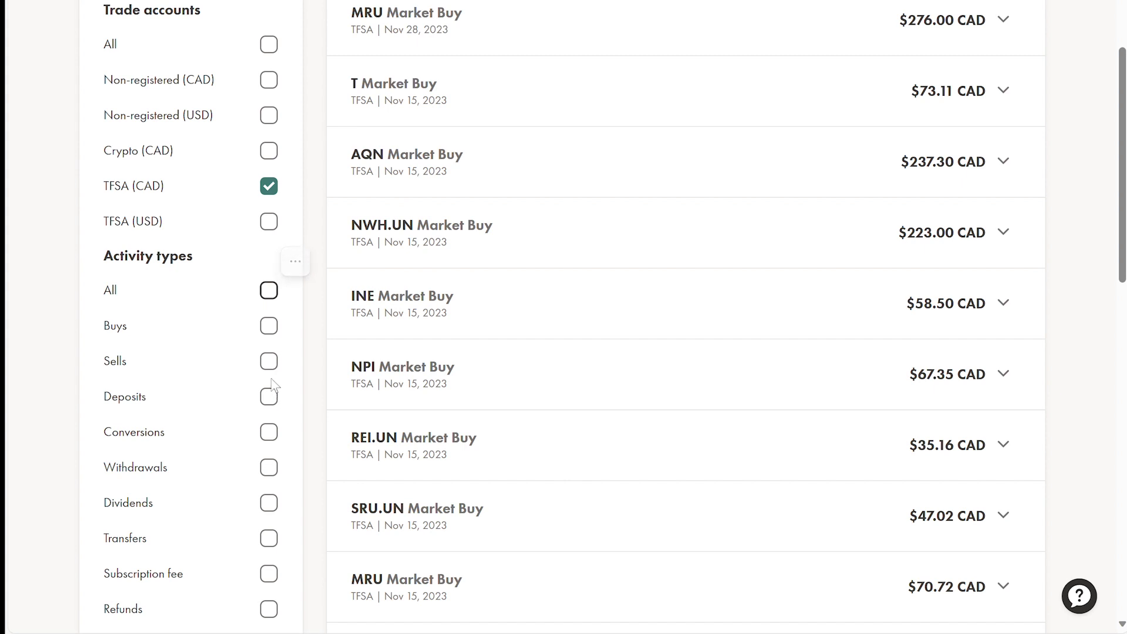
left_click(269, 326)
scroll(376, 193, "up", 3)
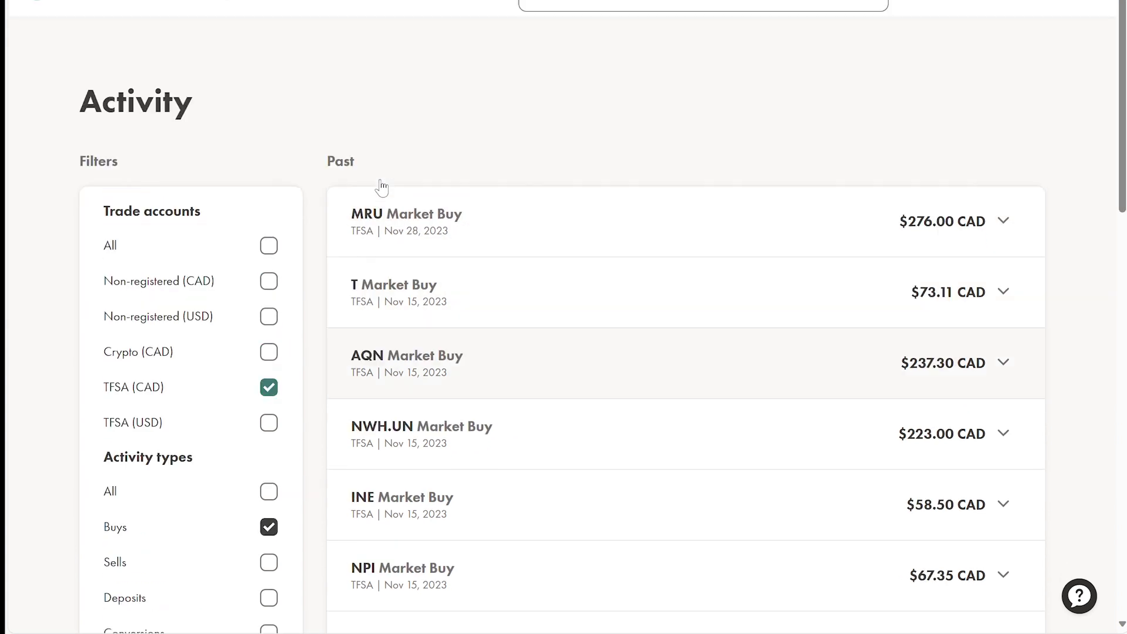
left_click(393, 215)
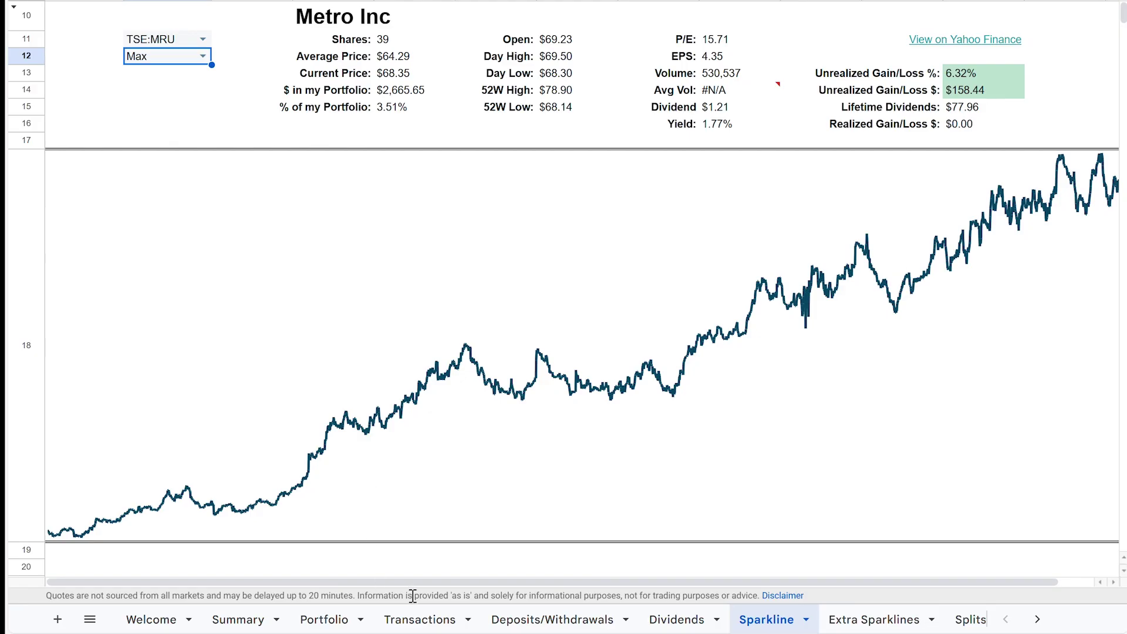
Step: On the Transactions sheet, move to the first empty row below the ticker data
left_click(425, 621)
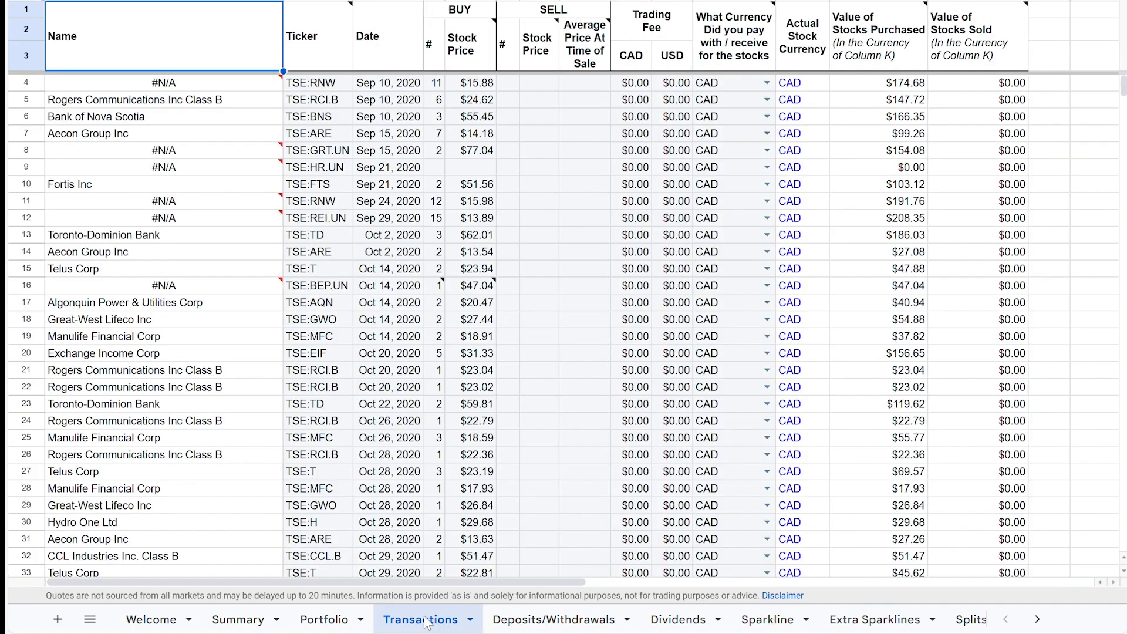
scroll(488, 388, "down", 1)
scroll(487, 371, "down", 10)
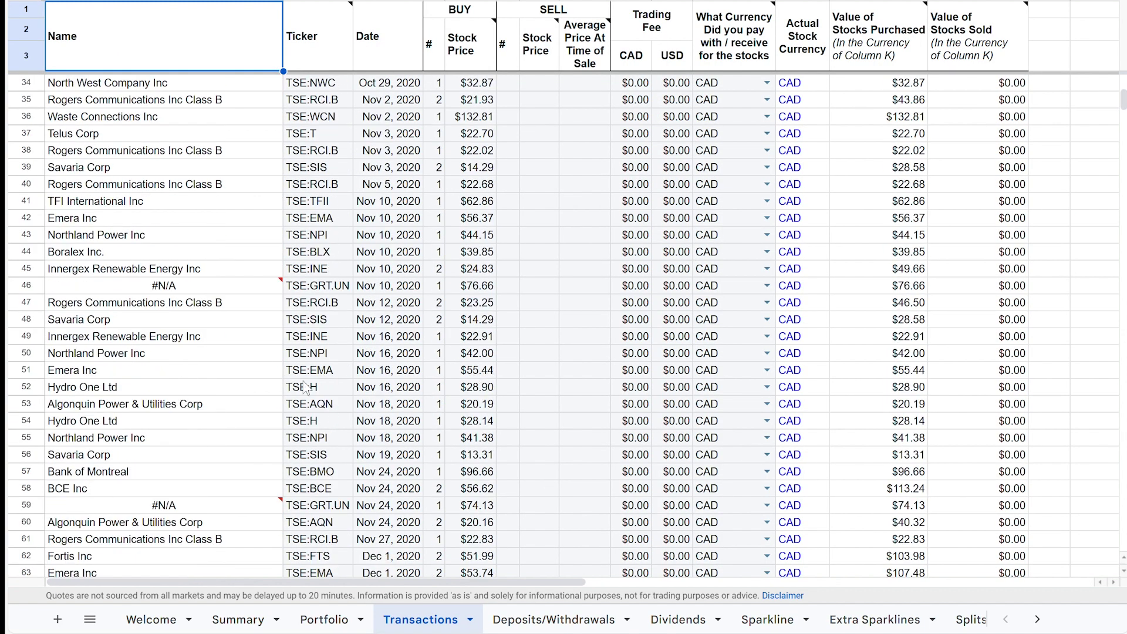
left_click(314, 389)
key("ctrl+Down")
key("Down")
key("Down")
key("Down")
key("Down")
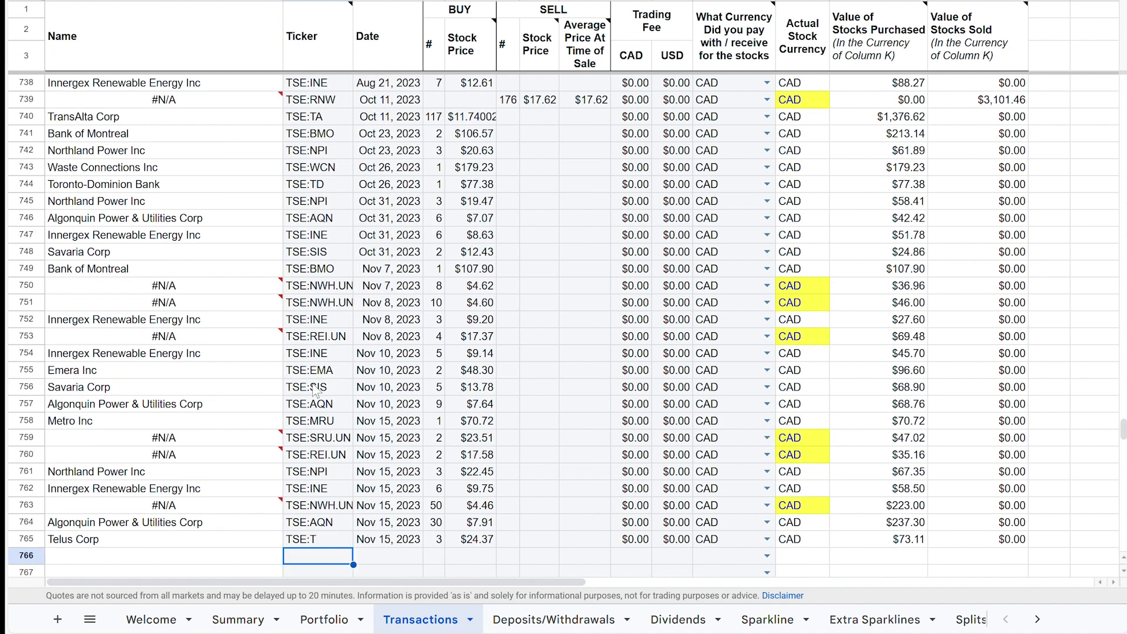
key("Up")
key("Up")
key("Up")
key("Up")
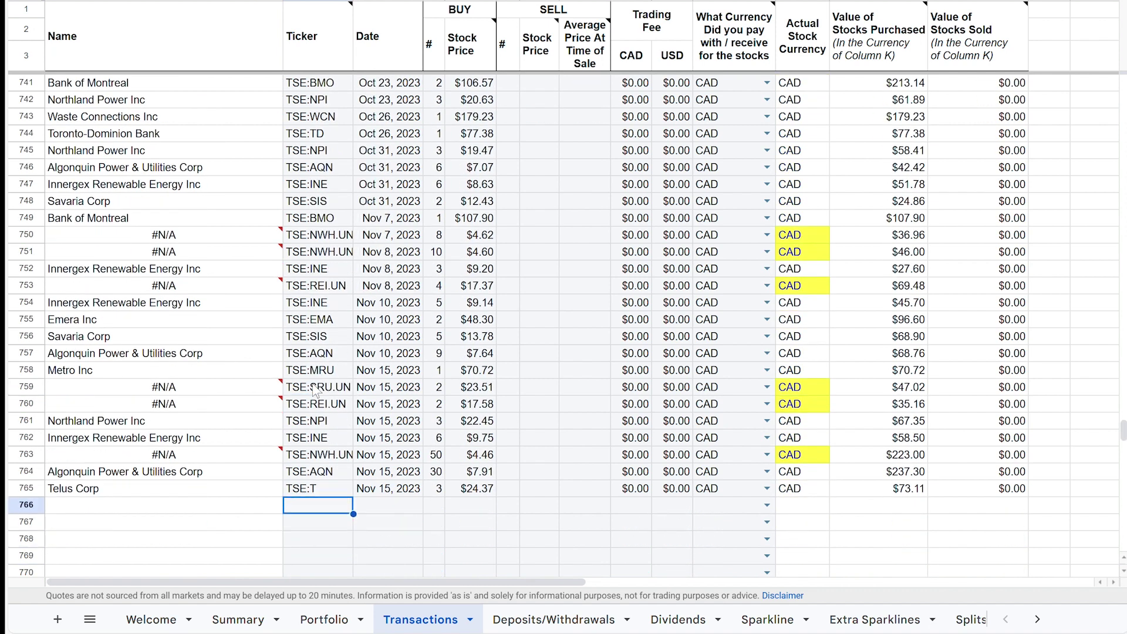
key("Down")
Step: Enter TSE:MRU, Nov 28, 2023, 4 shares at $69.00 in row 766
type("TSE")
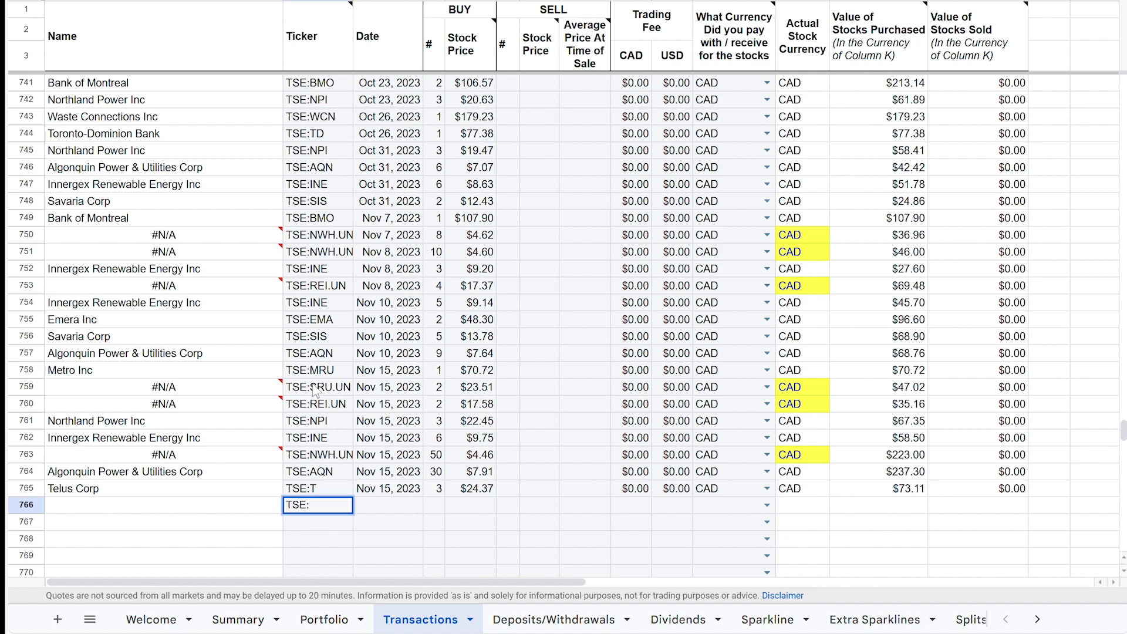
type(":MRU")
key("Tab")
type("N")
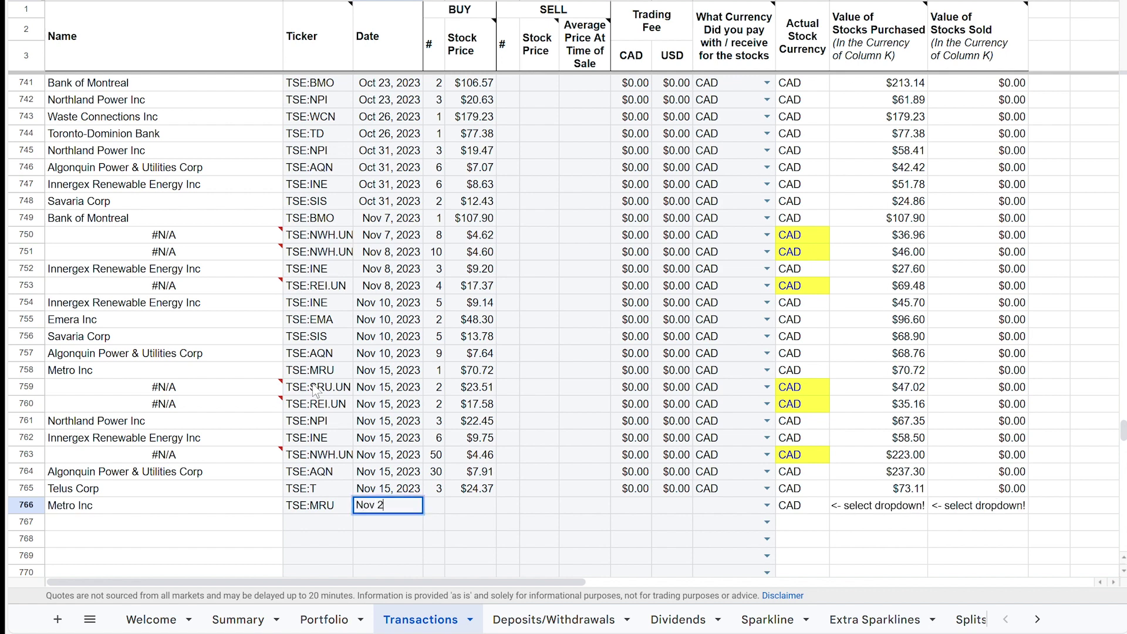
type("ov 28, 2023")
key("Tab")
type("4")
key("Tab")
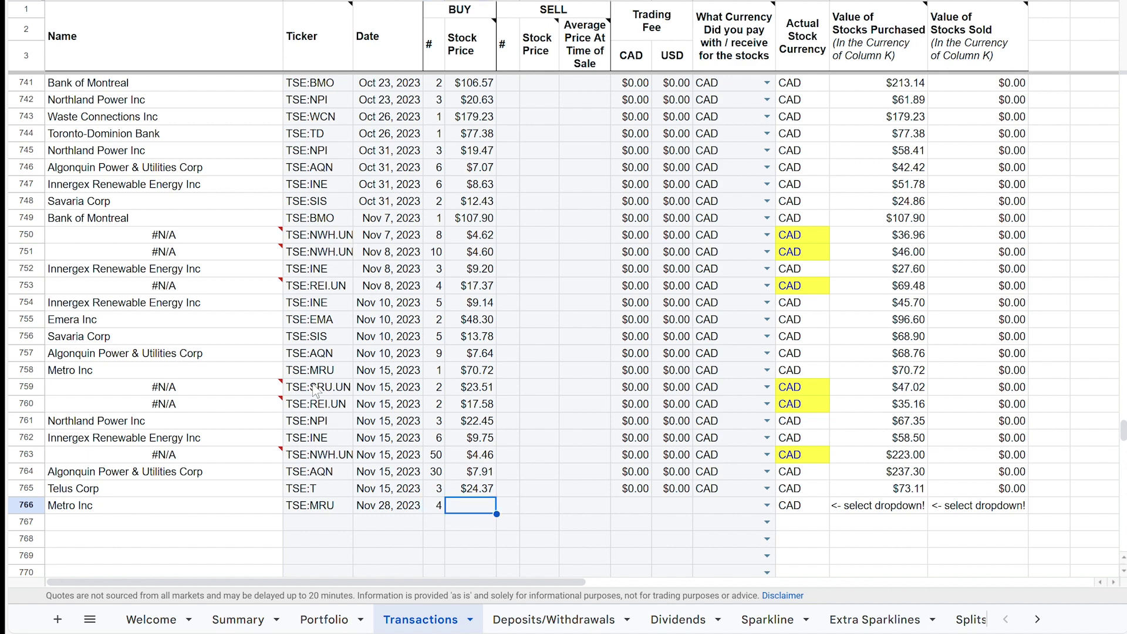
type("69")
key("Tab")
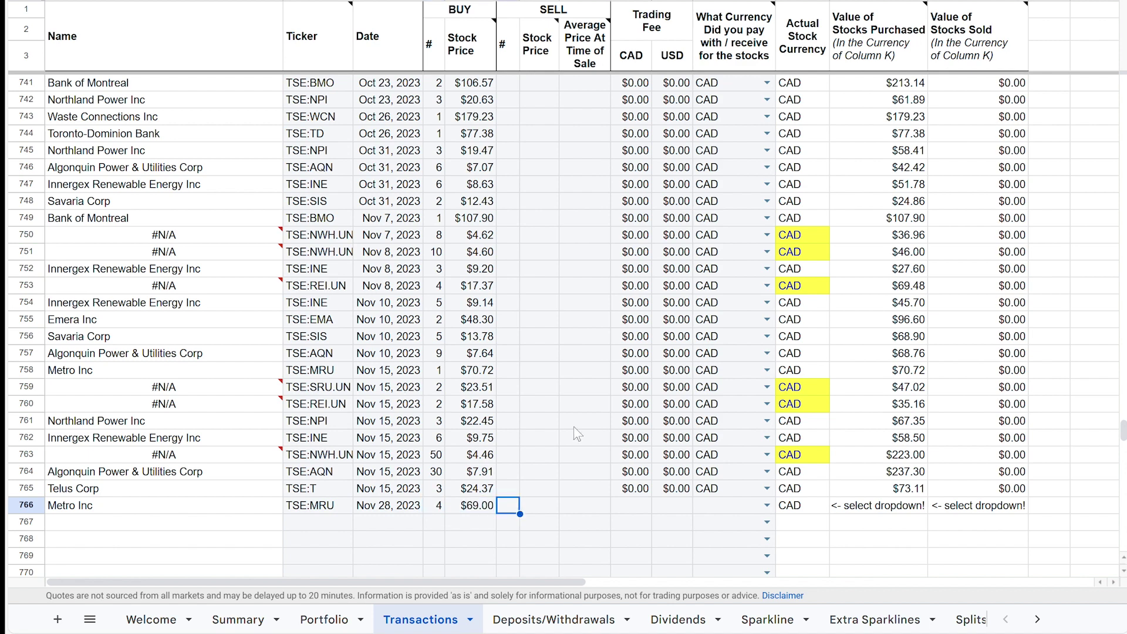
Step: Set row 766's trading fee to 0 and its payment currency to CAD
left_click(635, 509)
type("0")
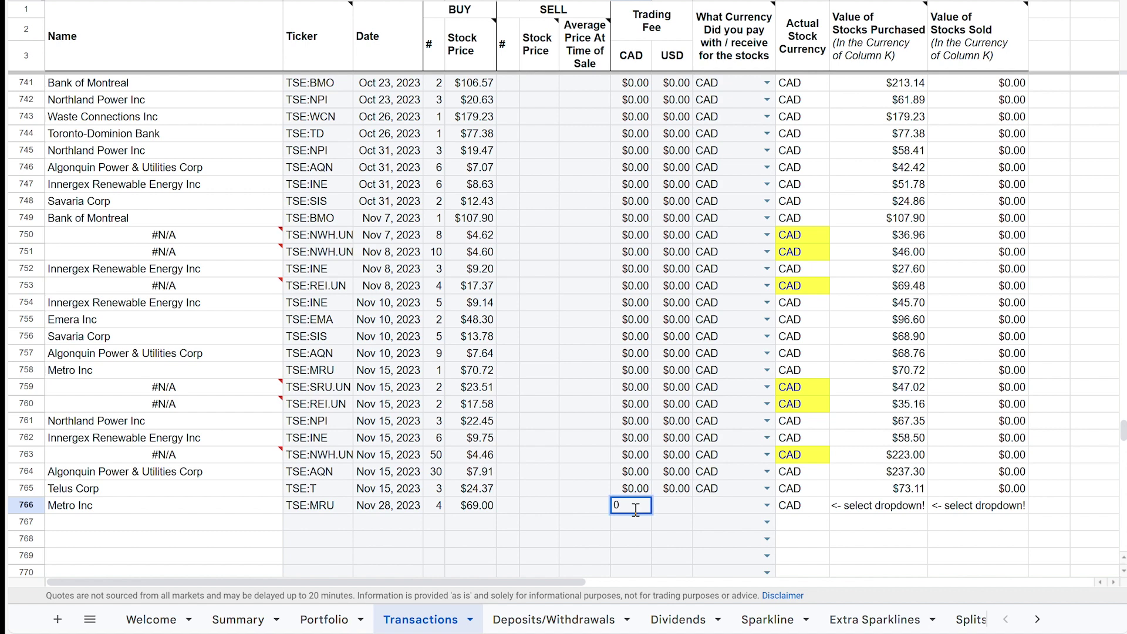
key("Tab")
type("0")
key("Tab")
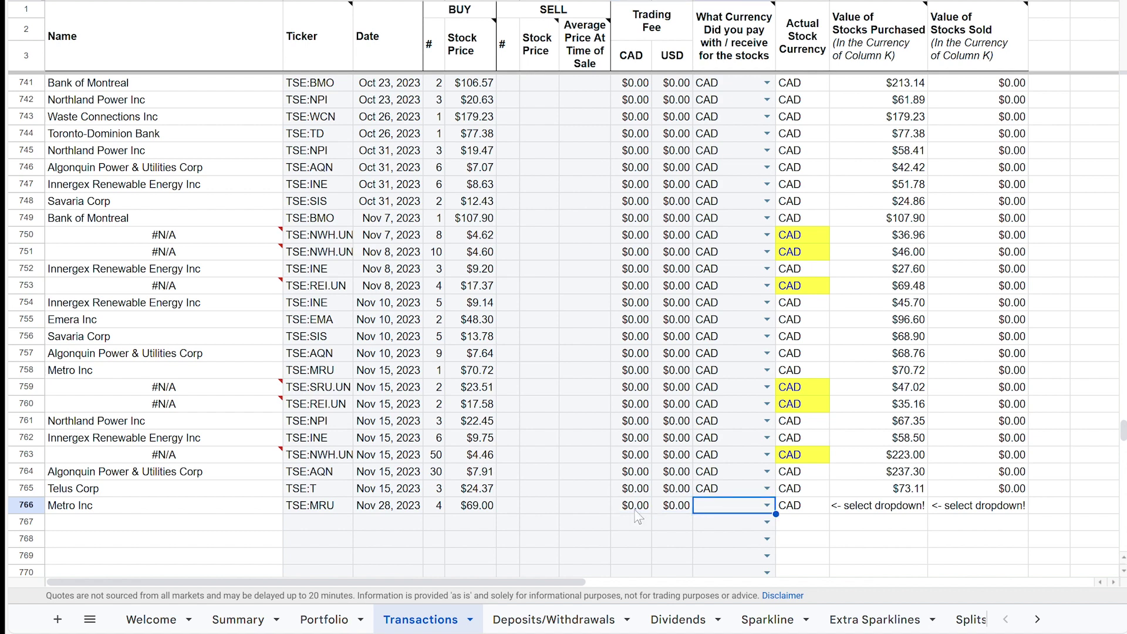
left_click(768, 506)
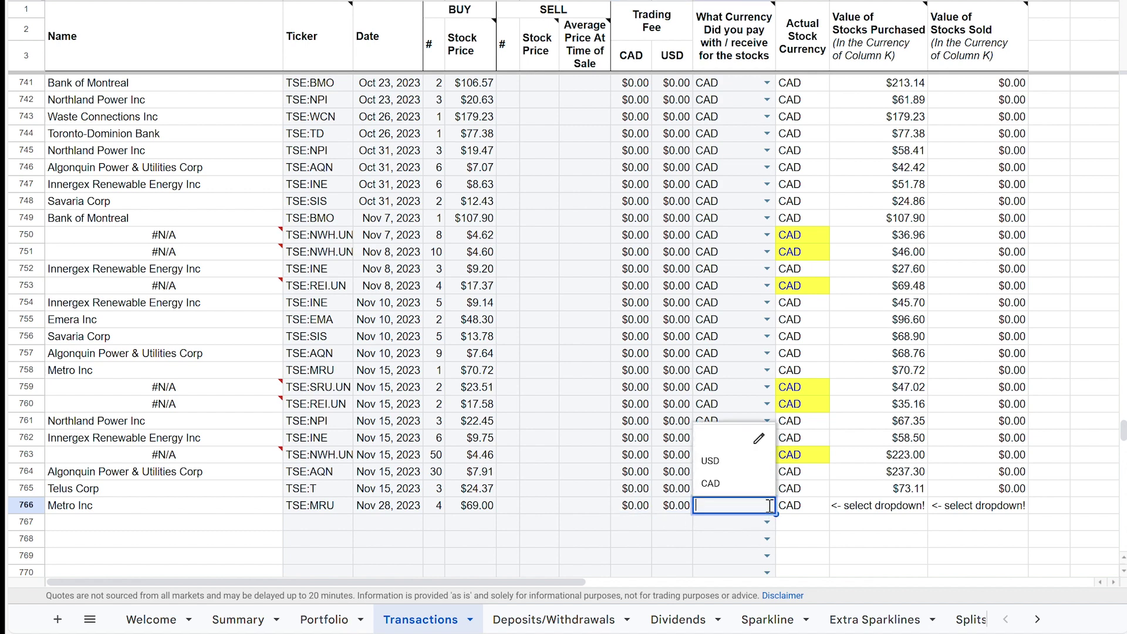
left_click(728, 483)
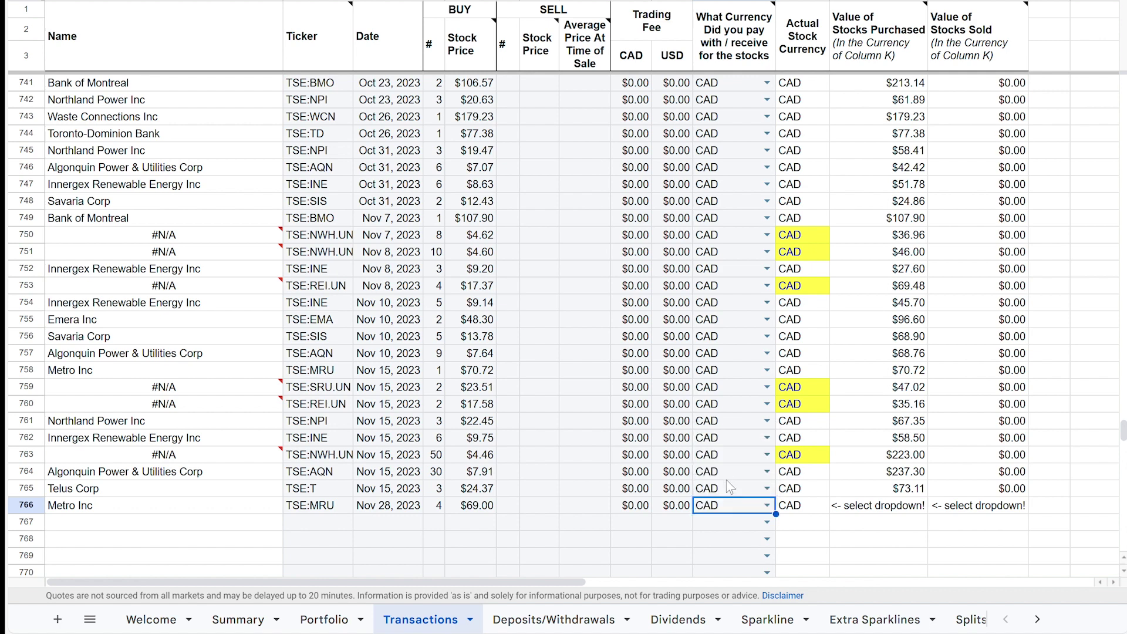
left_click(650, 535)
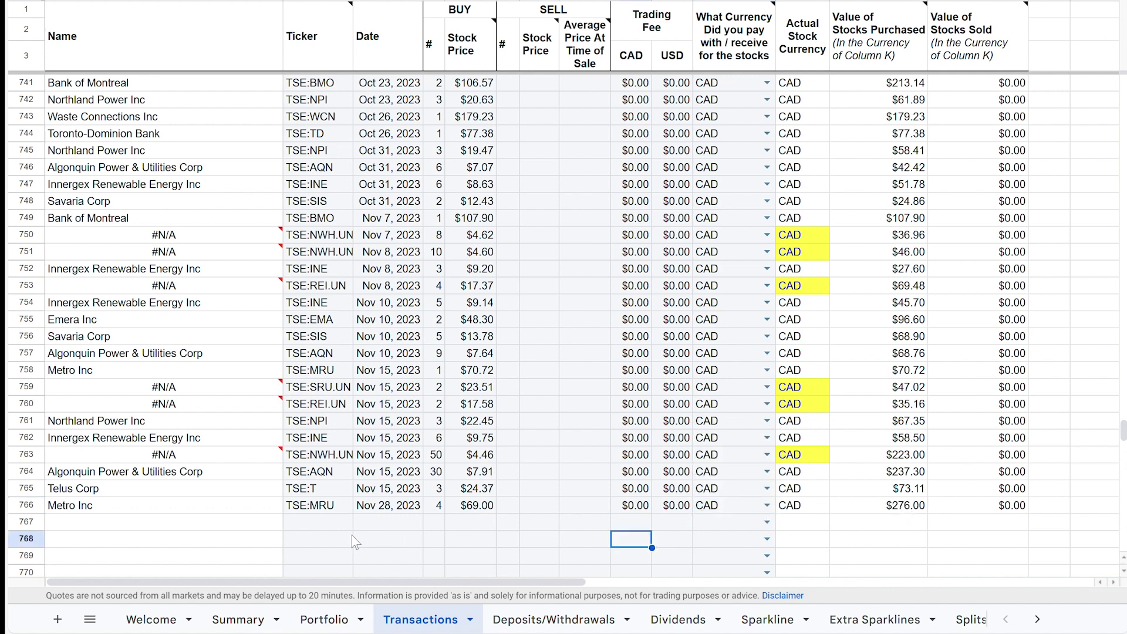
Step: Show the Summary sheet to confirm annual dividend income of $3,891.96
left_click(246, 620)
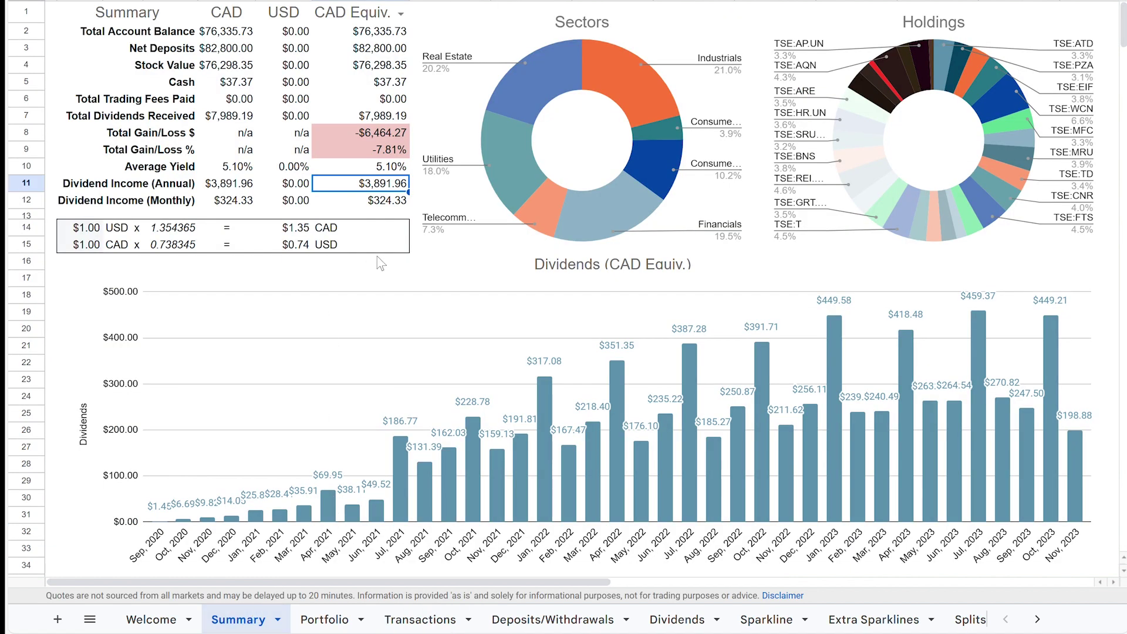